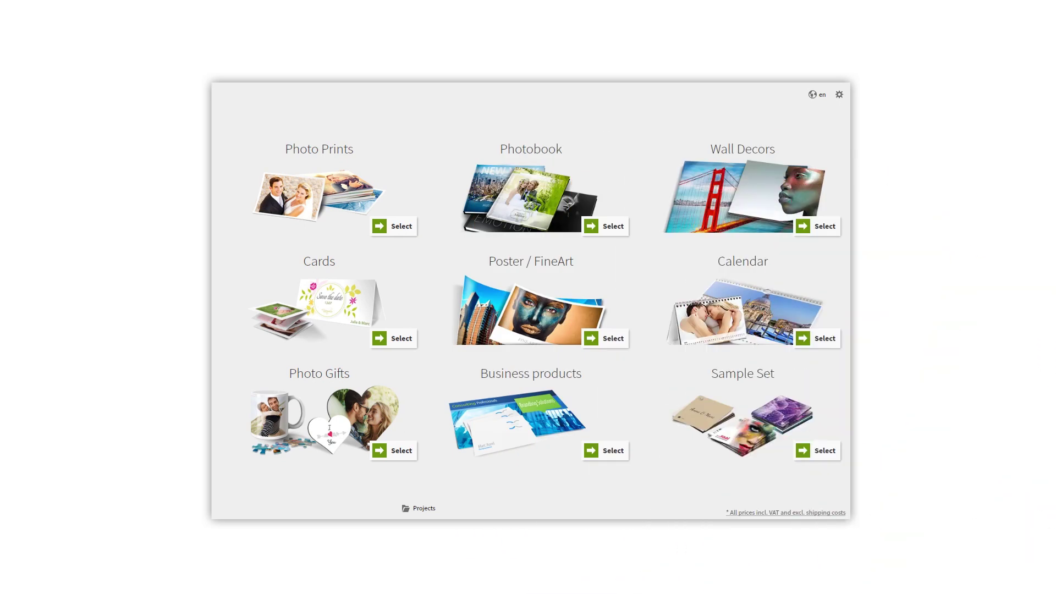
- Create a 19 x 19 photobook from the Empty template, keeping 52 pages
click(611, 226)
click(385, 278)
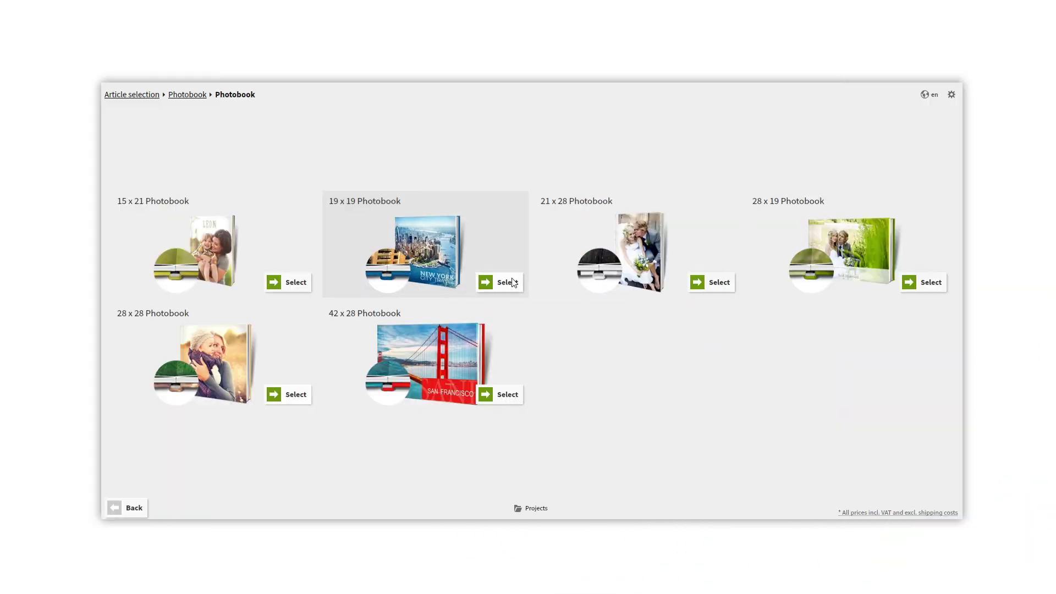
click(505, 282)
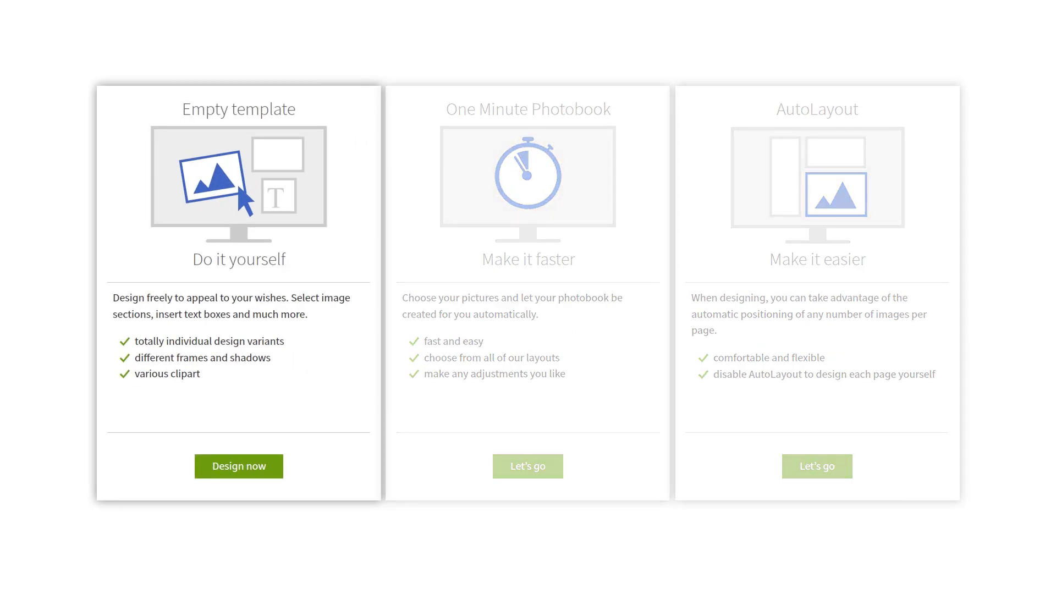
click(245, 466)
click(569, 405)
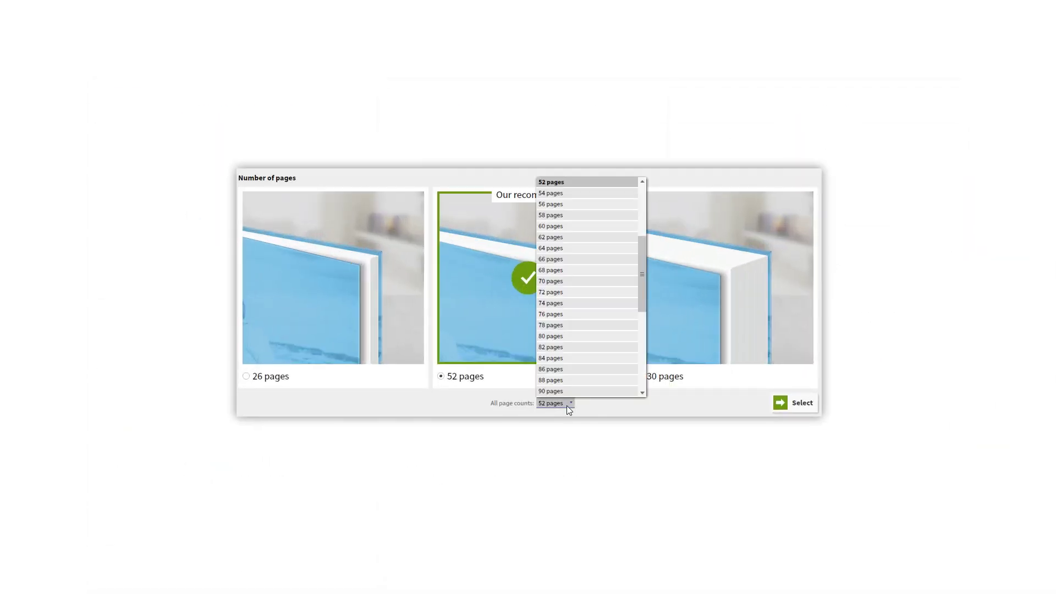
click(566, 405)
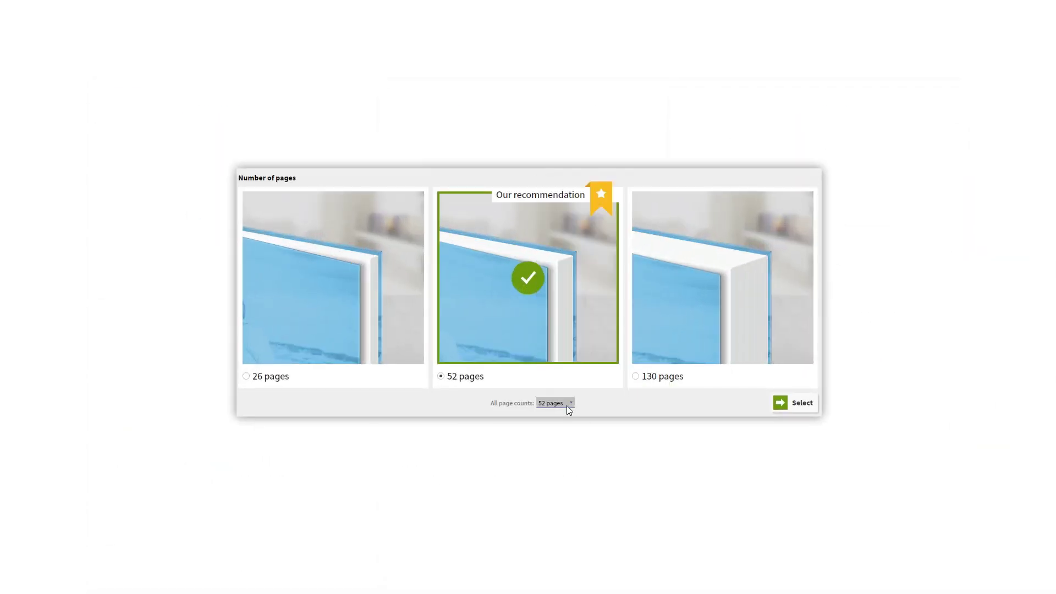
click(795, 405)
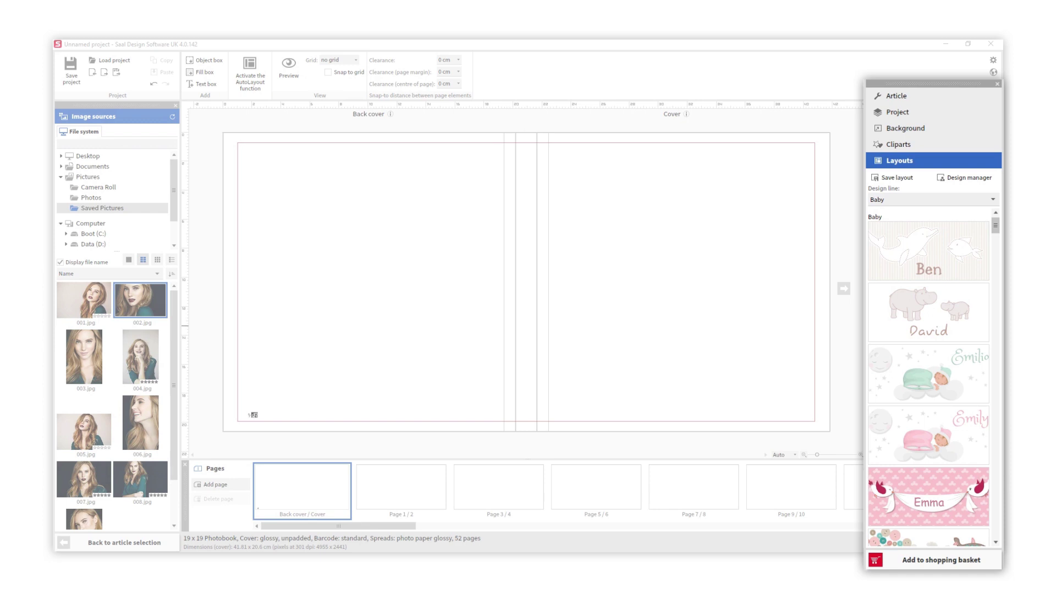
click(880, 97)
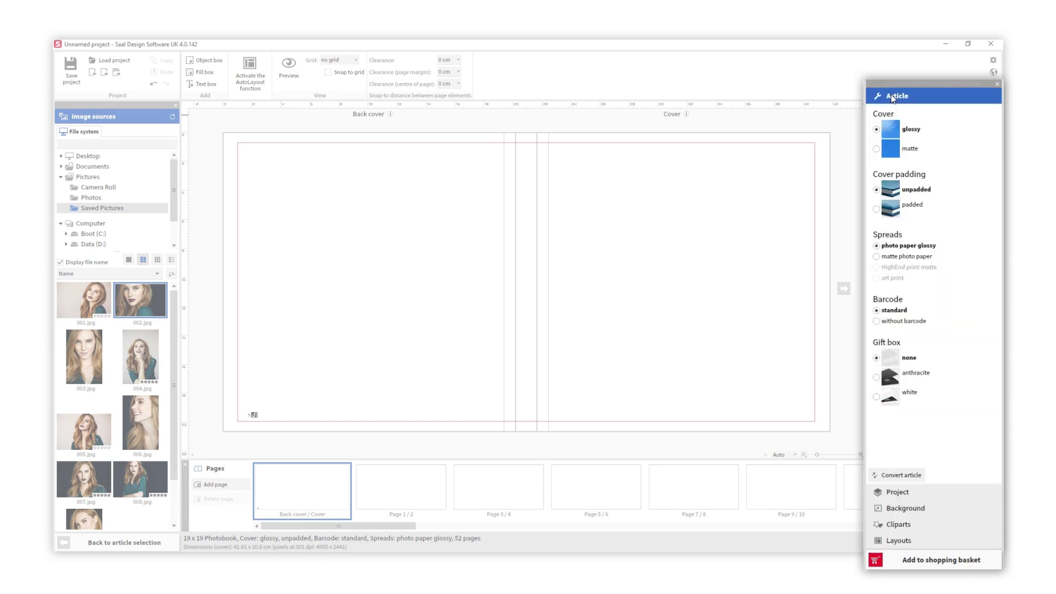
click(980, 496)
click(903, 507)
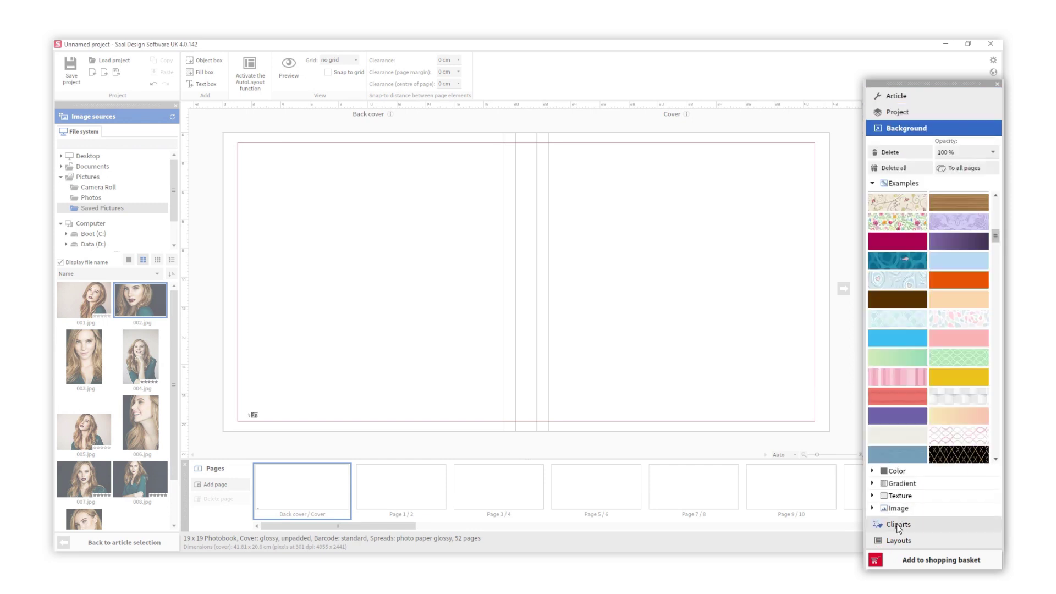
click(897, 526)
click(897, 541)
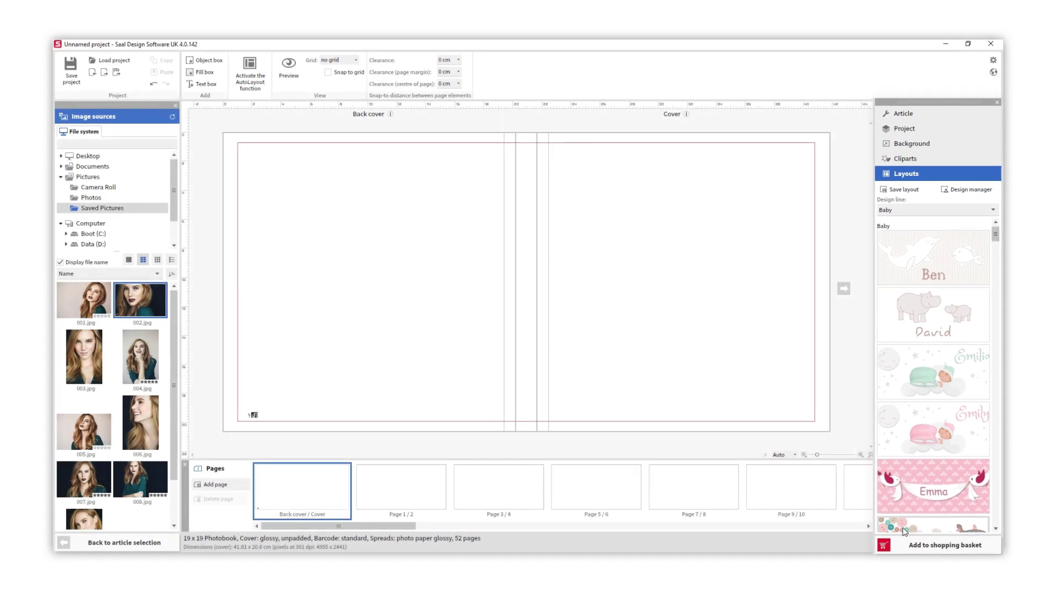
mouse_move(413, 482)
drag(310, 522, 330, 507)
click(377, 488)
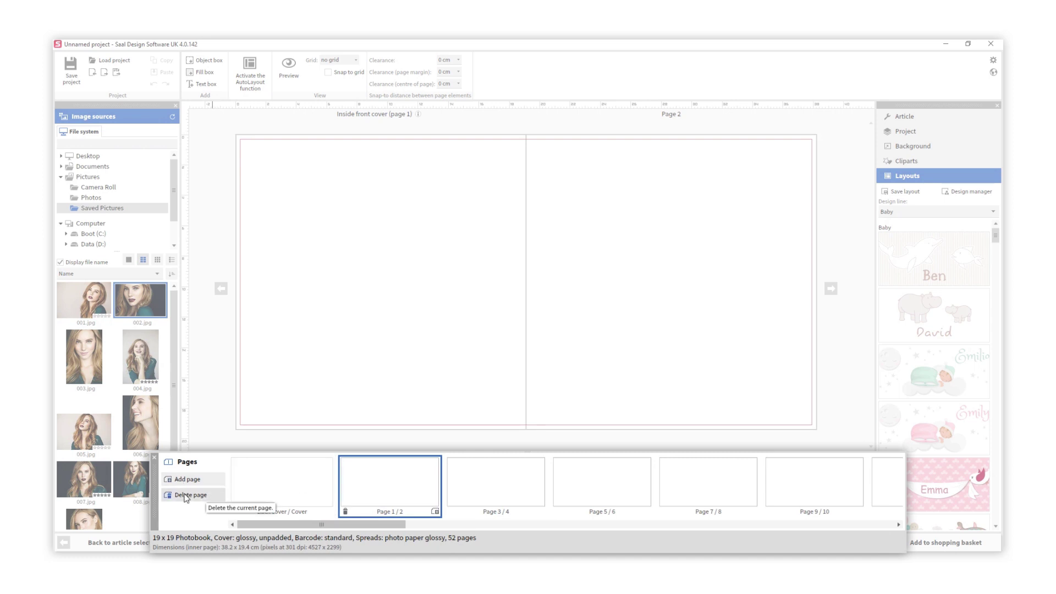
click(534, 483)
click(296, 491)
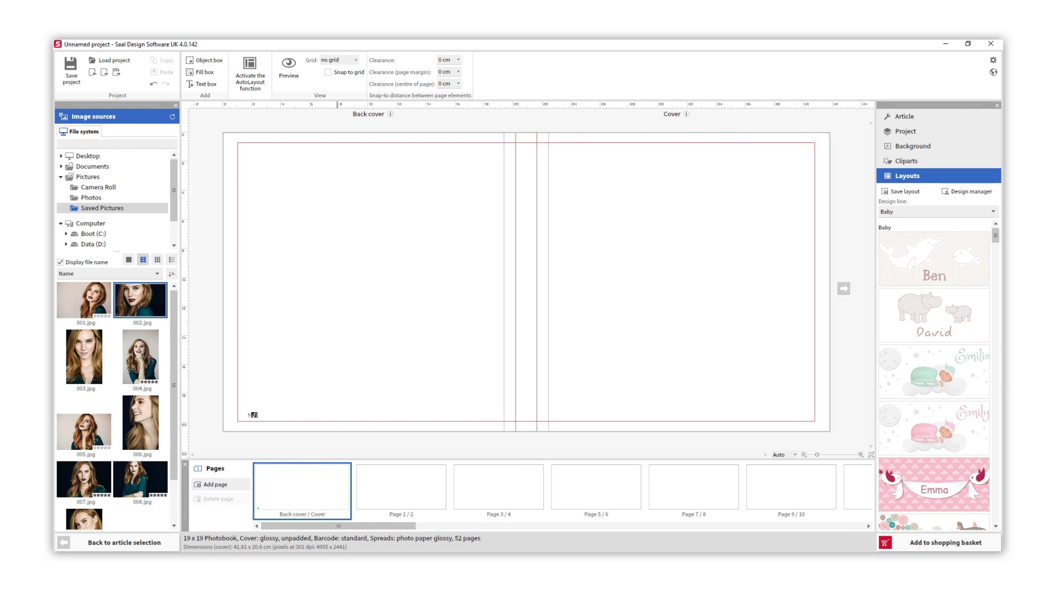
key(alt+Tab)
drag(691, 232, 435, 250)
click(814, 161)
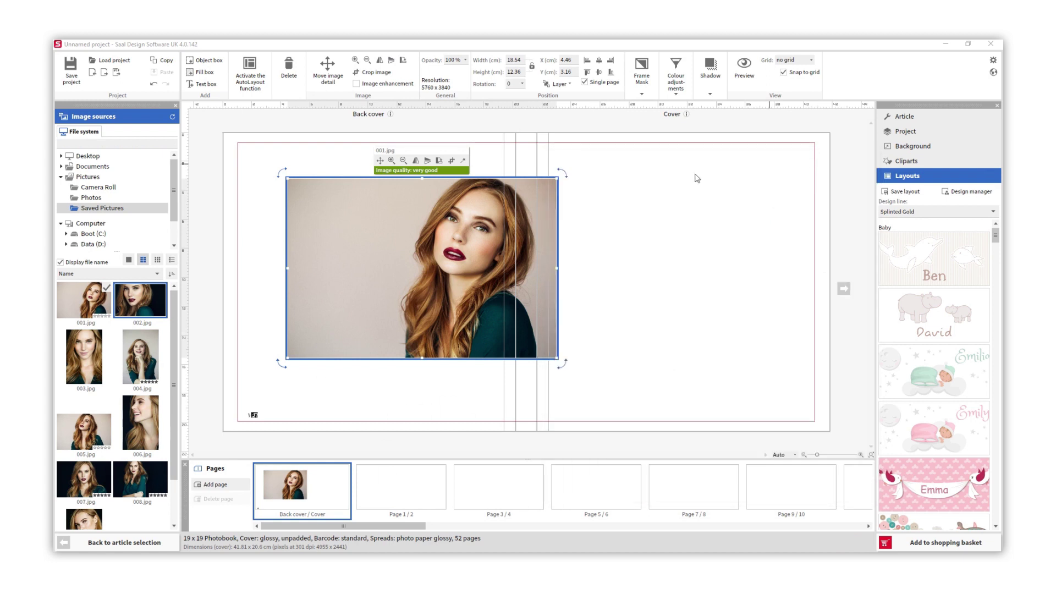
key(Delete)
drag(68, 301, 395, 277)
key(Delete)
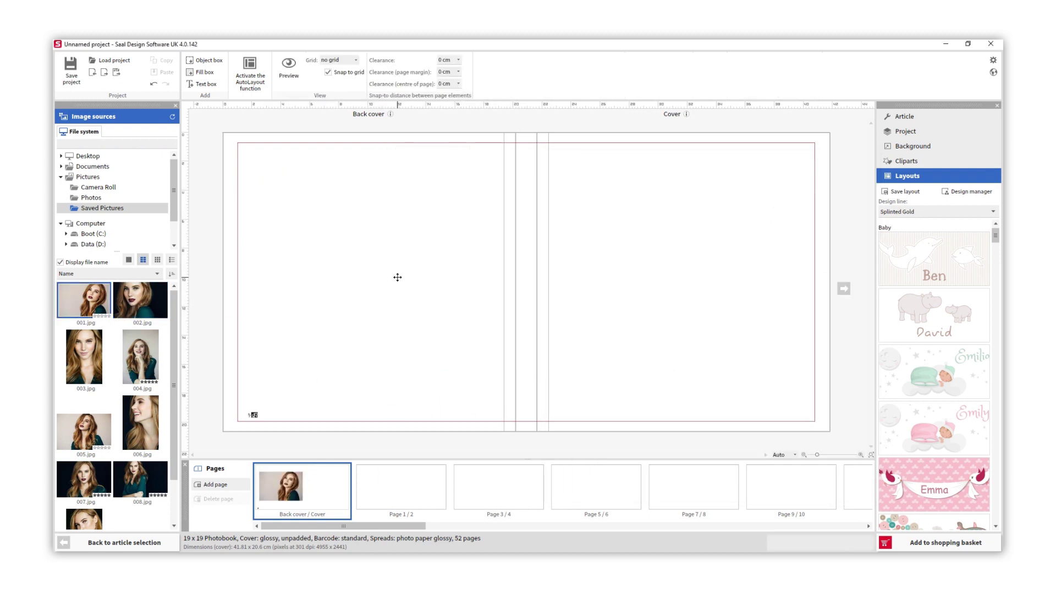
click(208, 64)
drag(479, 295, 317, 304)
drag(85, 299, 322, 285)
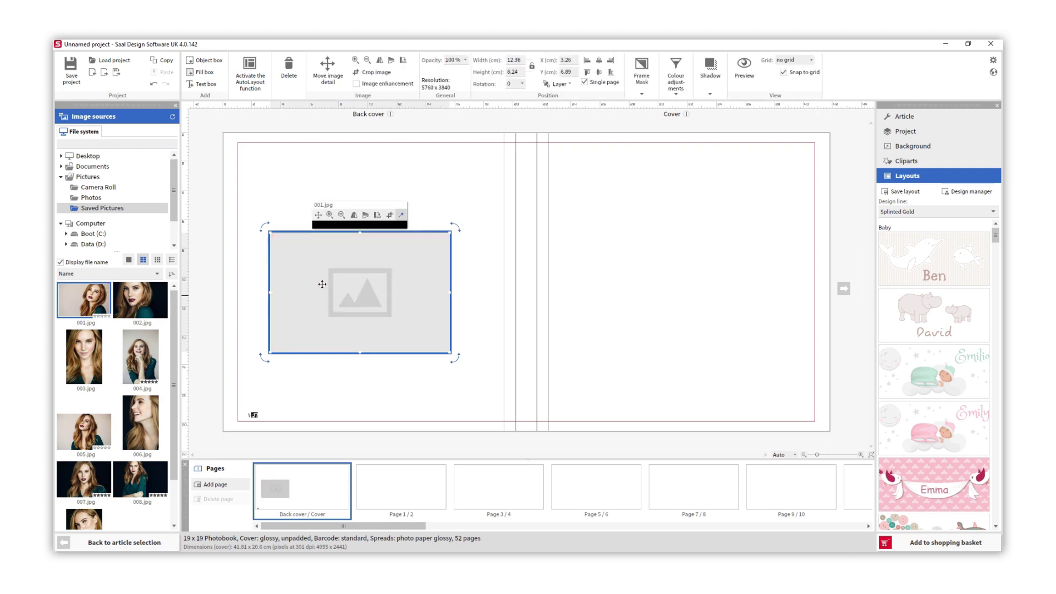
key(Delete)
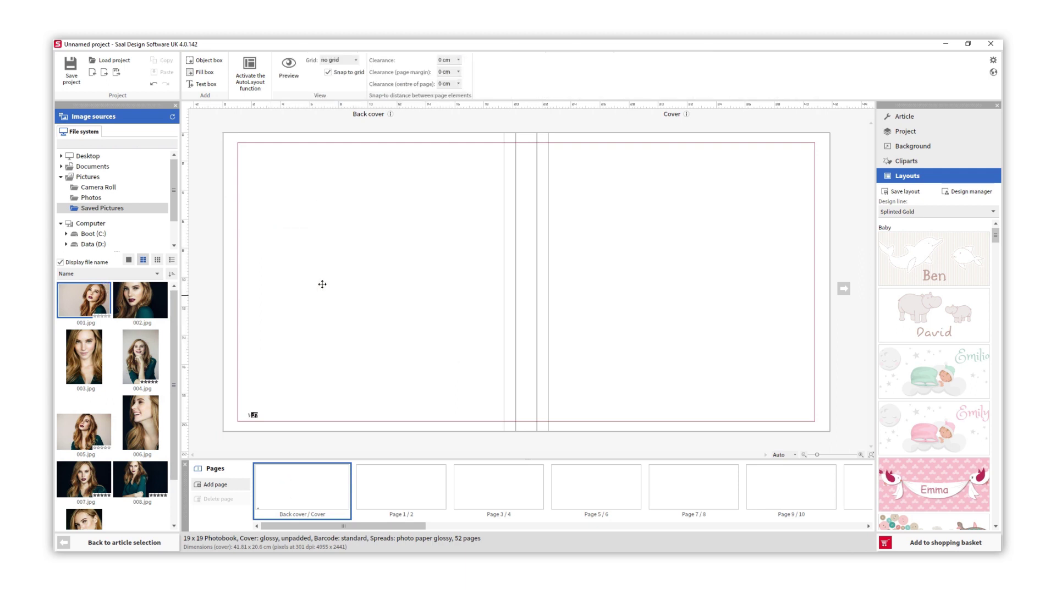
- Add a dark grey fill box, move it to the front cover's lower right and shorten it
click(204, 72)
click(332, 85)
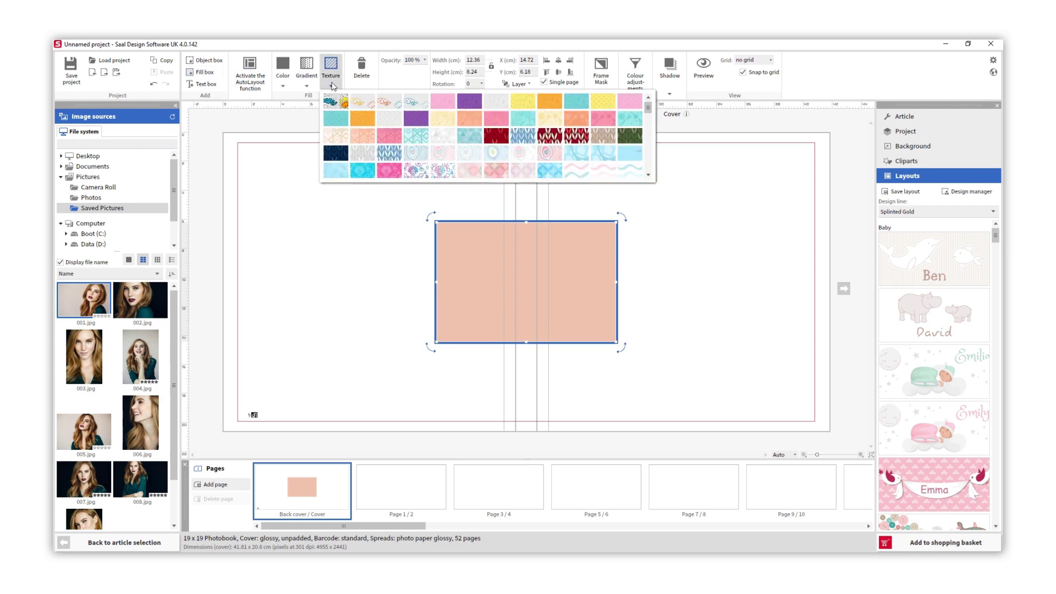
click(308, 84)
click(283, 84)
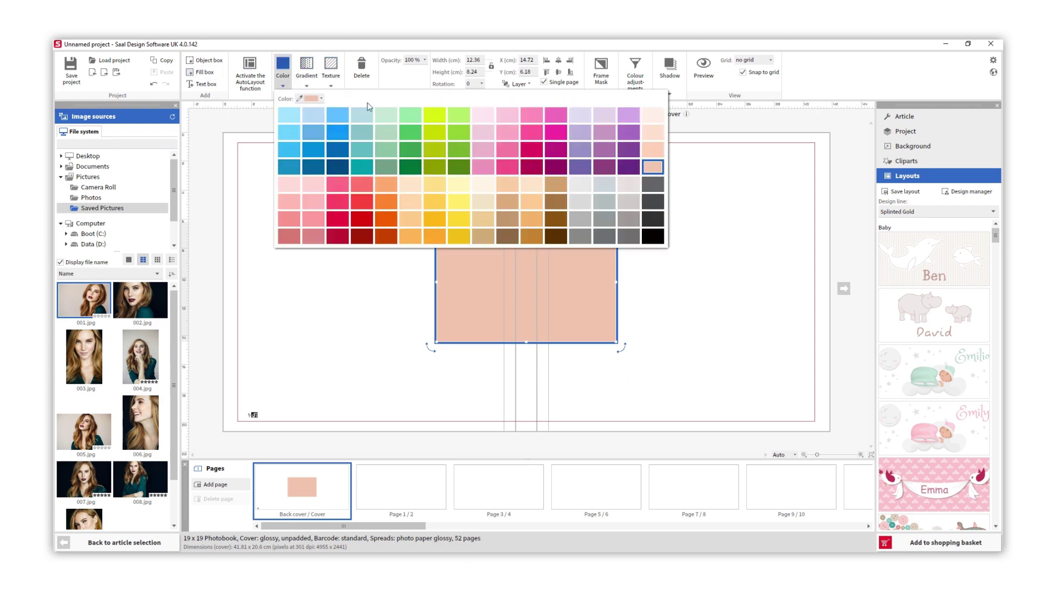
click(653, 185)
drag(555, 268, 769, 323)
drag(744, 277, 749, 342)
- Add a 'Portfolio' text box on the grey rectangle and make its text white
click(670, 300)
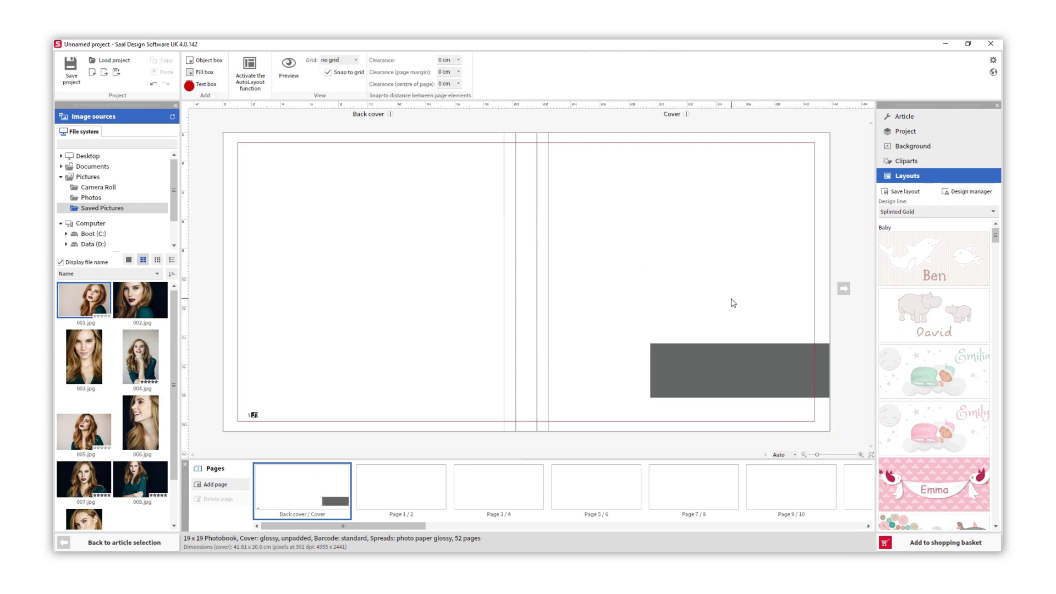
click(199, 88)
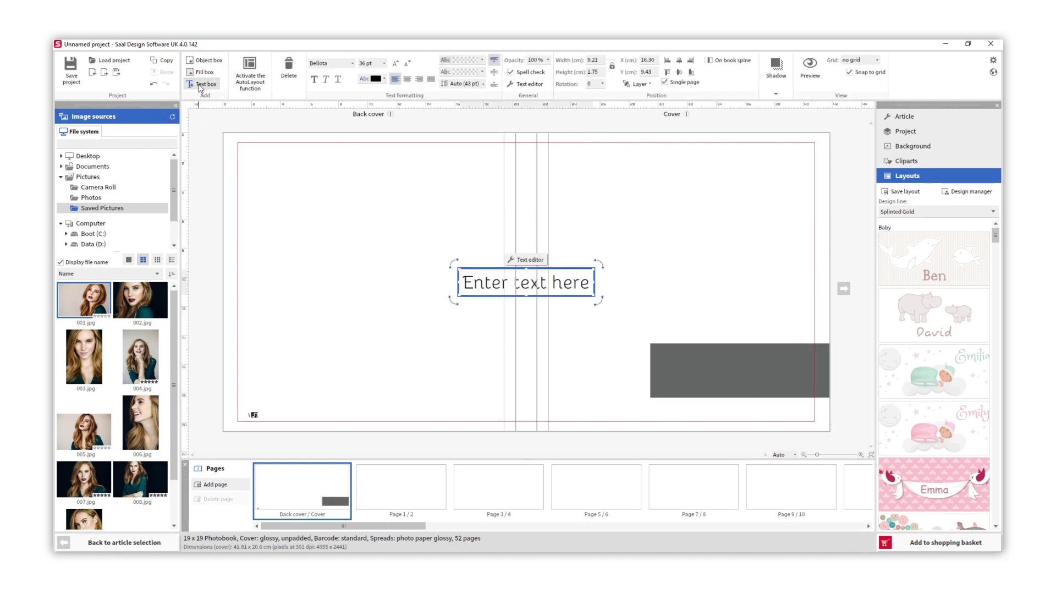
click(502, 284)
text(Portfolio)
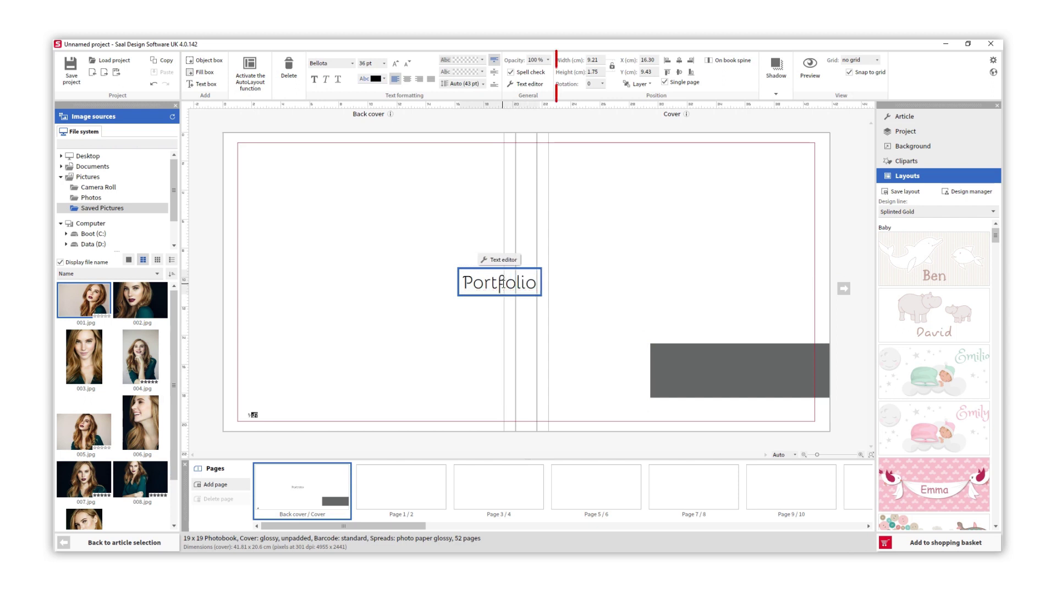
drag(502, 284, 729, 370)
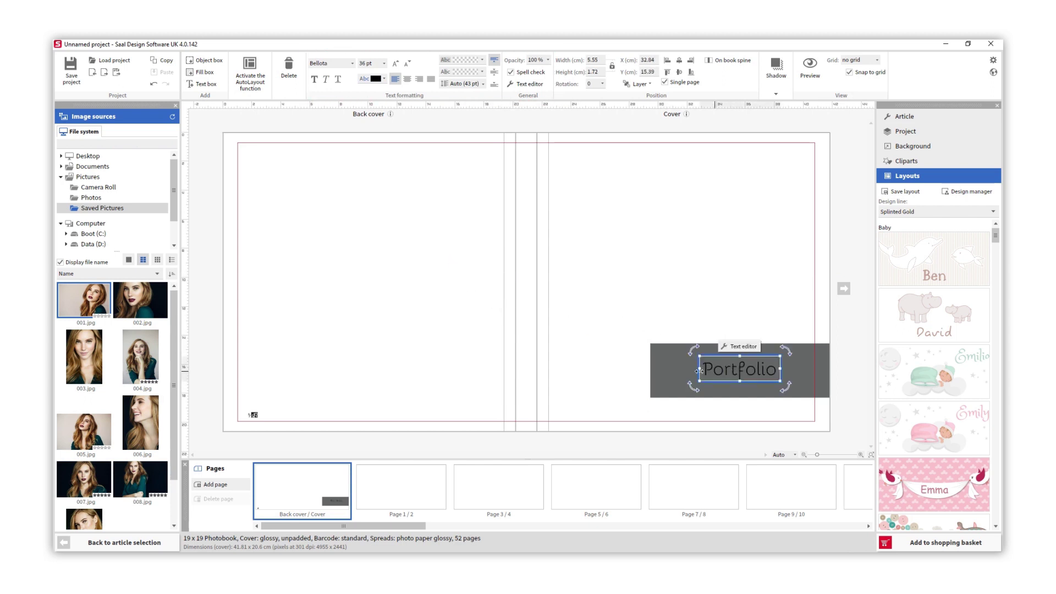
click(379, 79)
click(363, 116)
- Try colour, gradient and circle-pattern backgrounds, then drop 001.jpg as the spread background
click(667, 295)
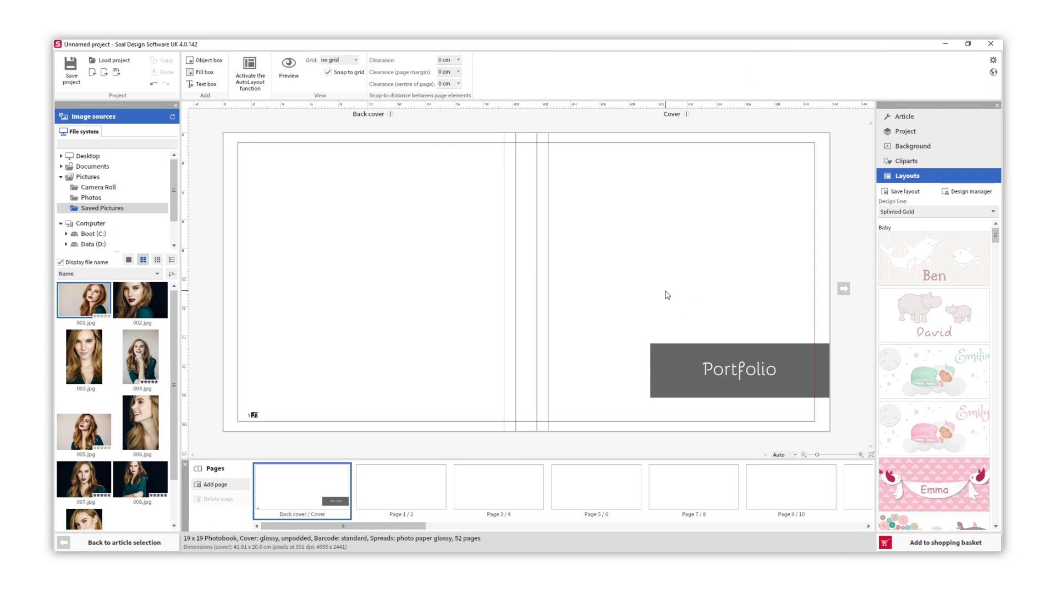
click(889, 145)
click(902, 208)
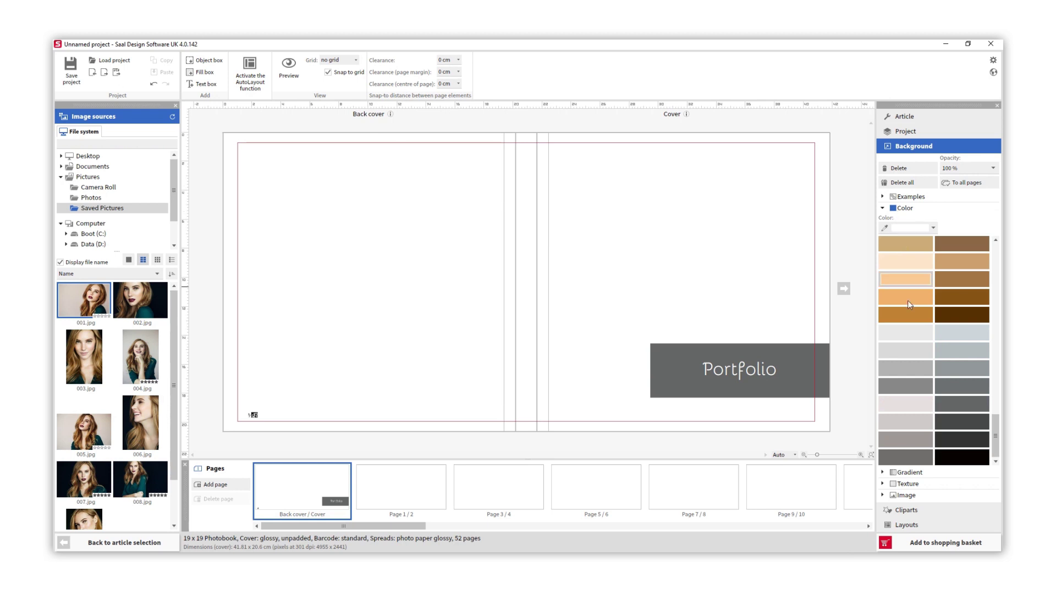
click(913, 472)
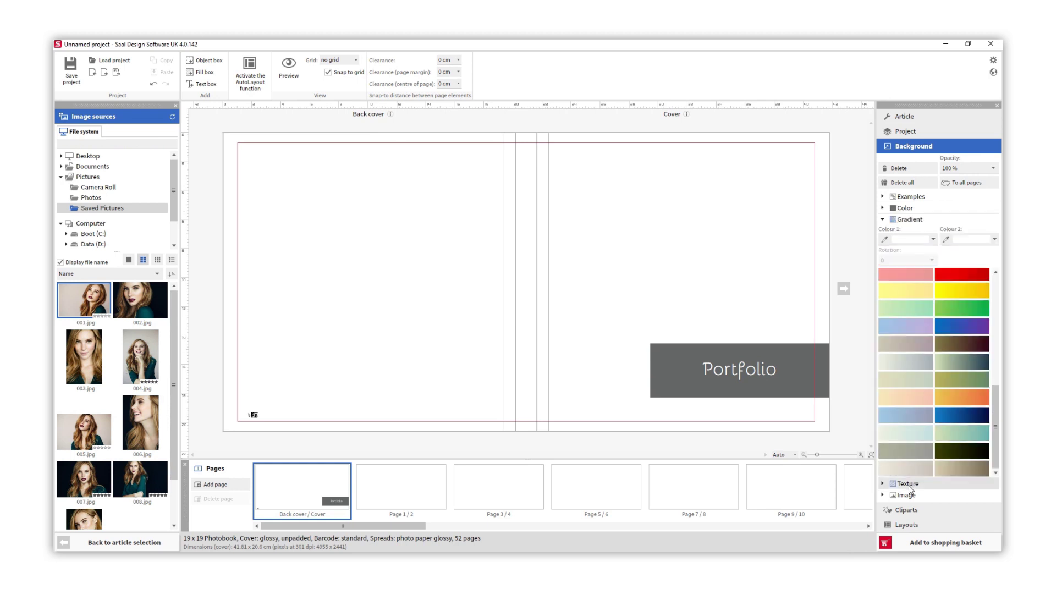
click(908, 485)
click(896, 341)
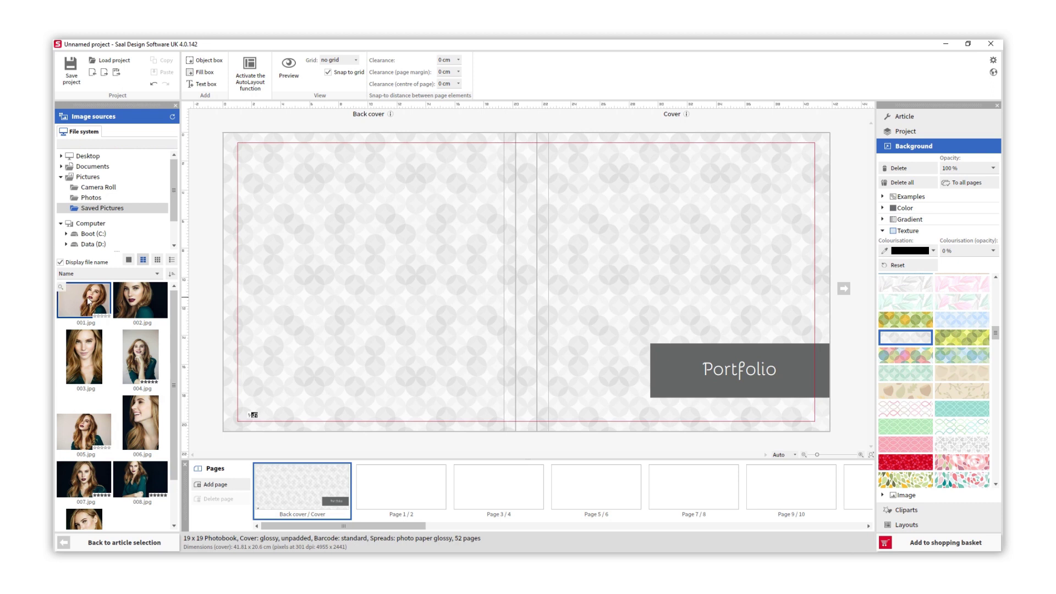
drag(90, 302, 223, 292)
- Undo the background, place 001.jpg on the back cover and convert it to the background image
key(ctrl+z)
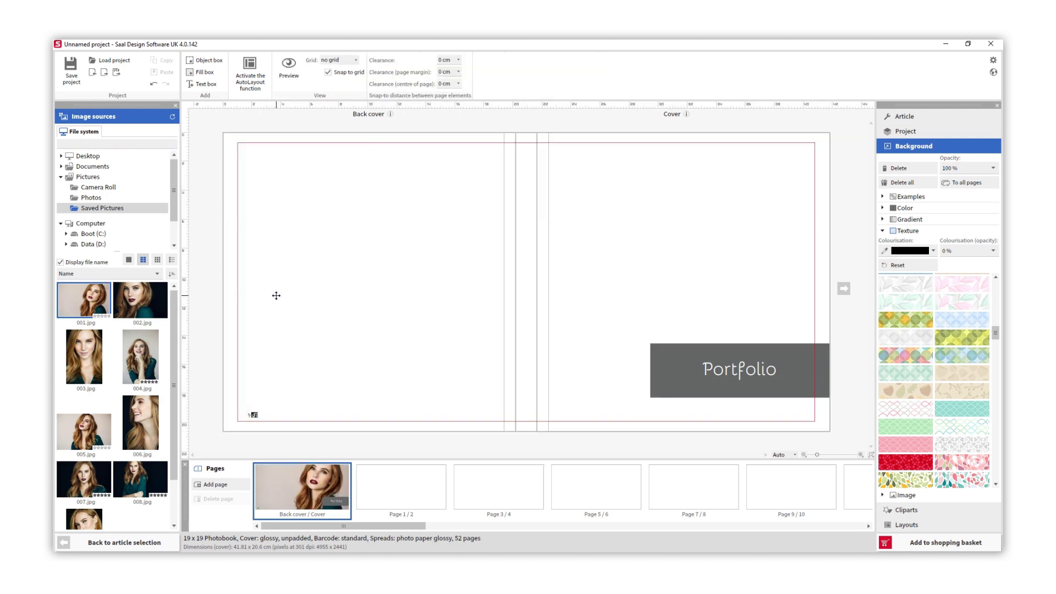
drag(88, 301, 387, 277)
right_click(388, 277)
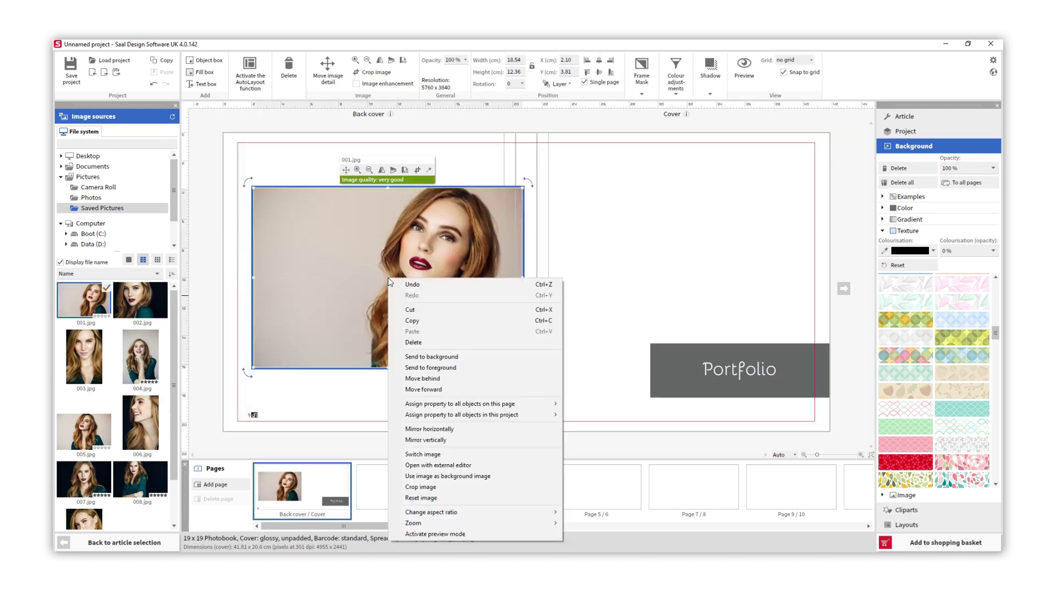
click(517, 477)
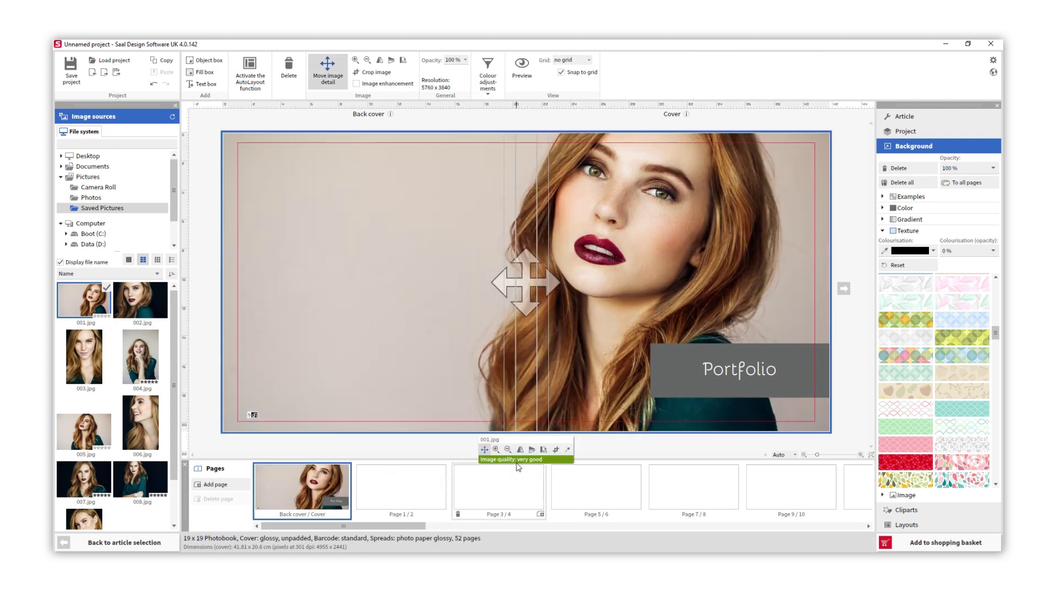
click(437, 450)
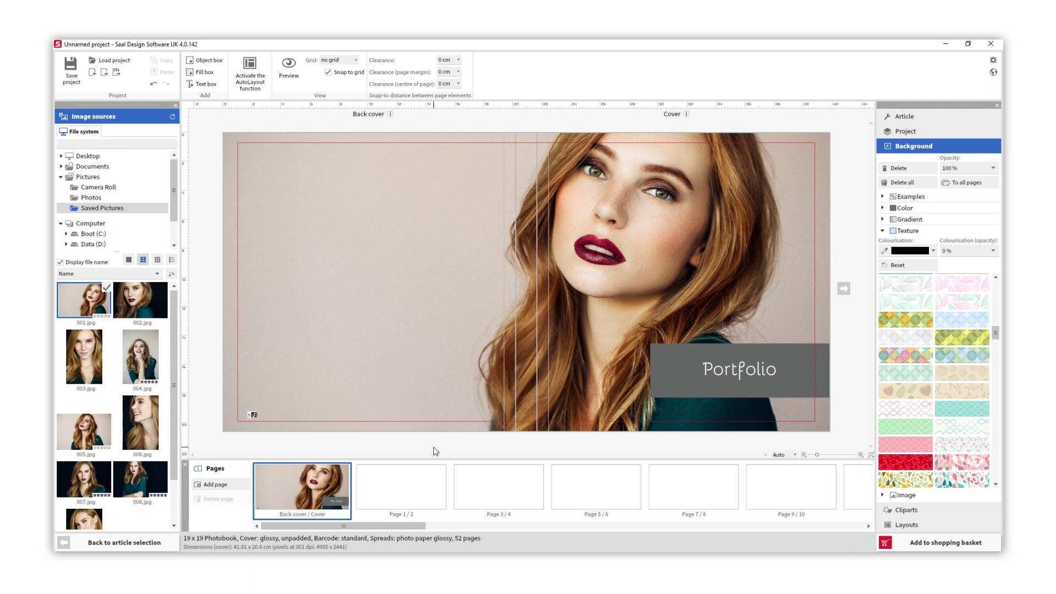
- Place a hexagon clipart from the Ornaments category on the back cover, then go to spread 1/2
click(886, 509)
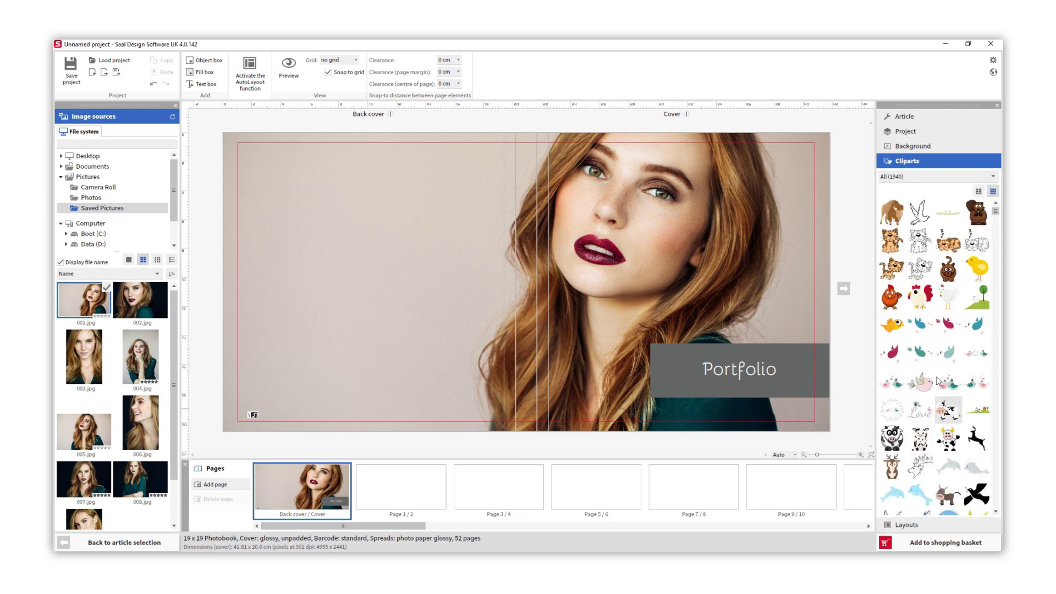
click(913, 175)
drag(995, 200, 994, 275)
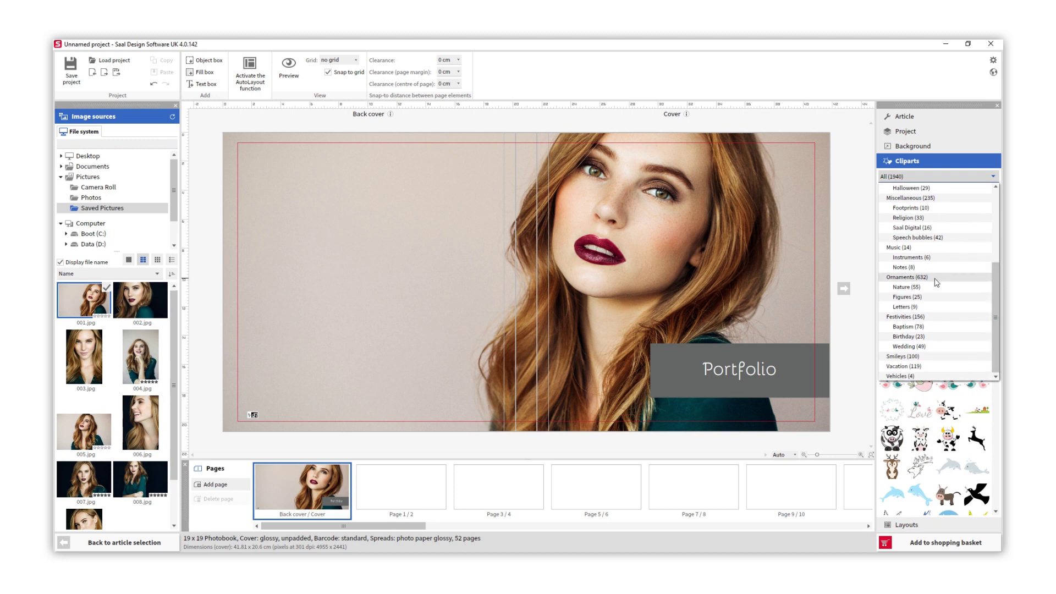
click(908, 277)
drag(997, 222, 999, 438)
drag(919, 354, 474, 272)
drag(364, 264, 364, 264)
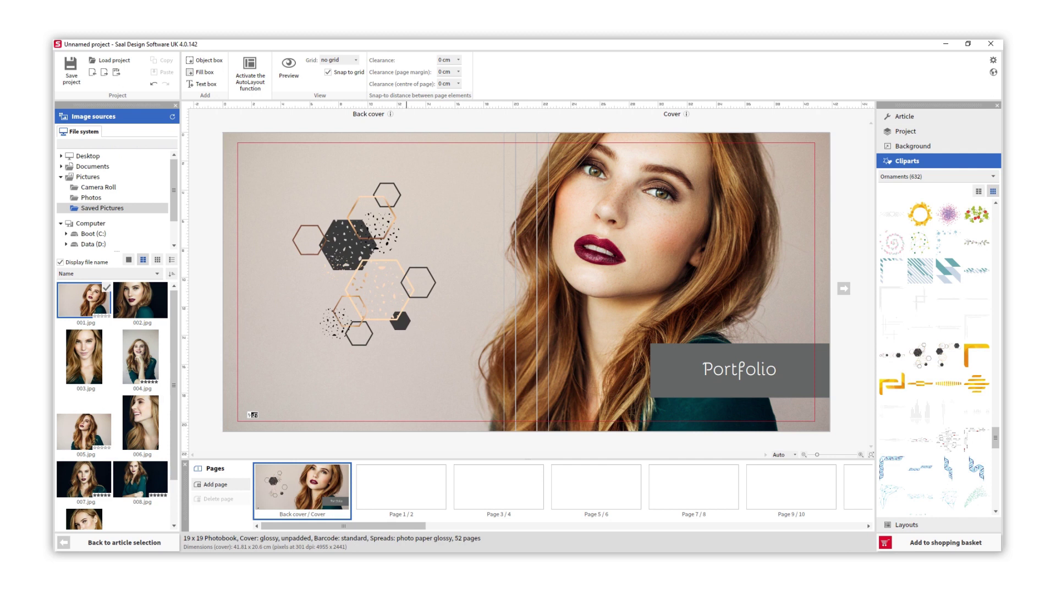
click(400, 489)
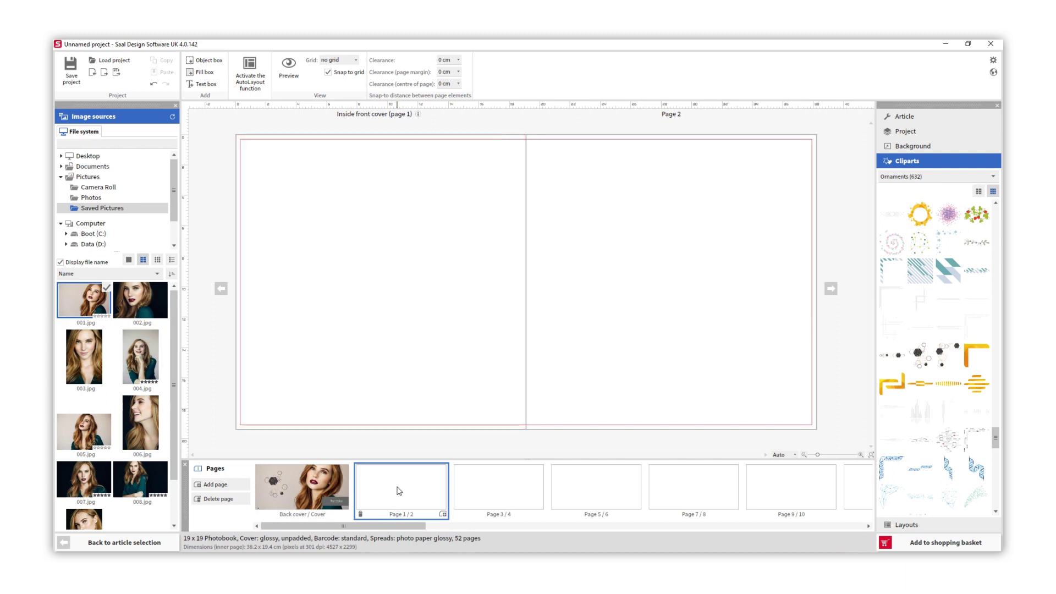
drag(83, 478, 378, 229)
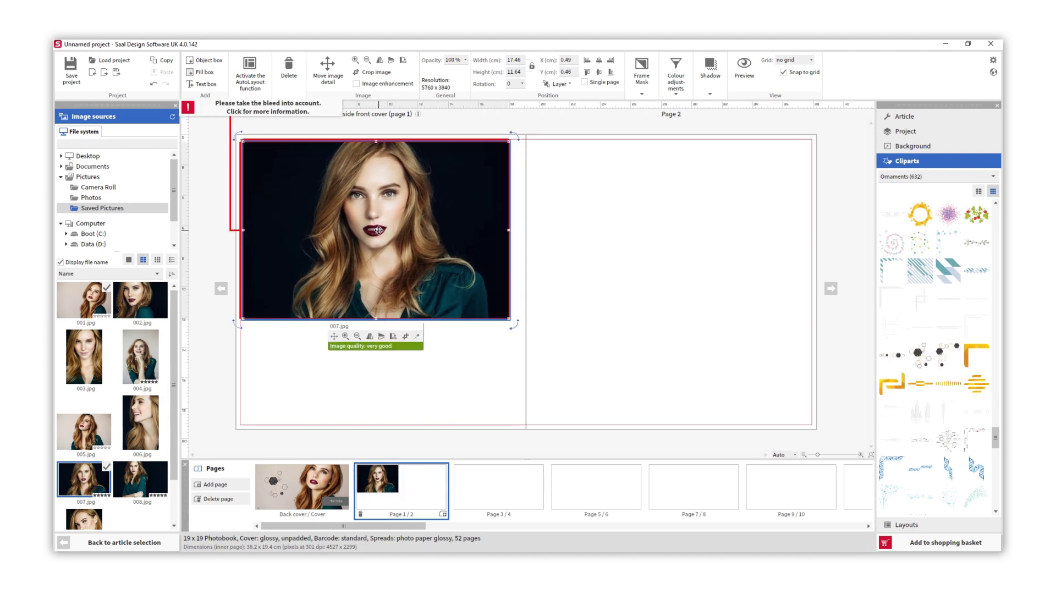
drag(378, 230, 385, 235)
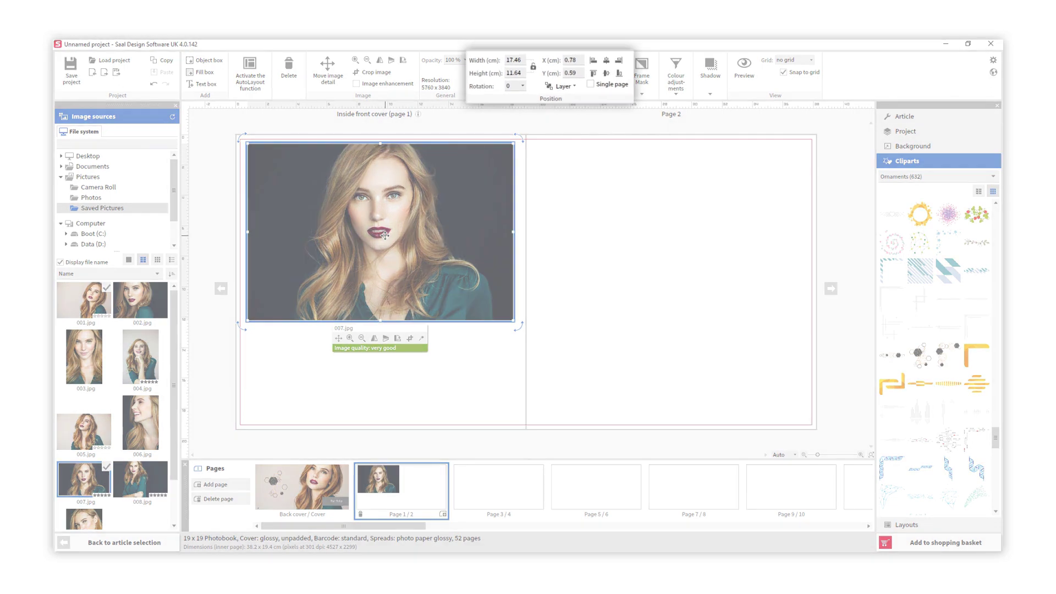
click(599, 60)
click(600, 72)
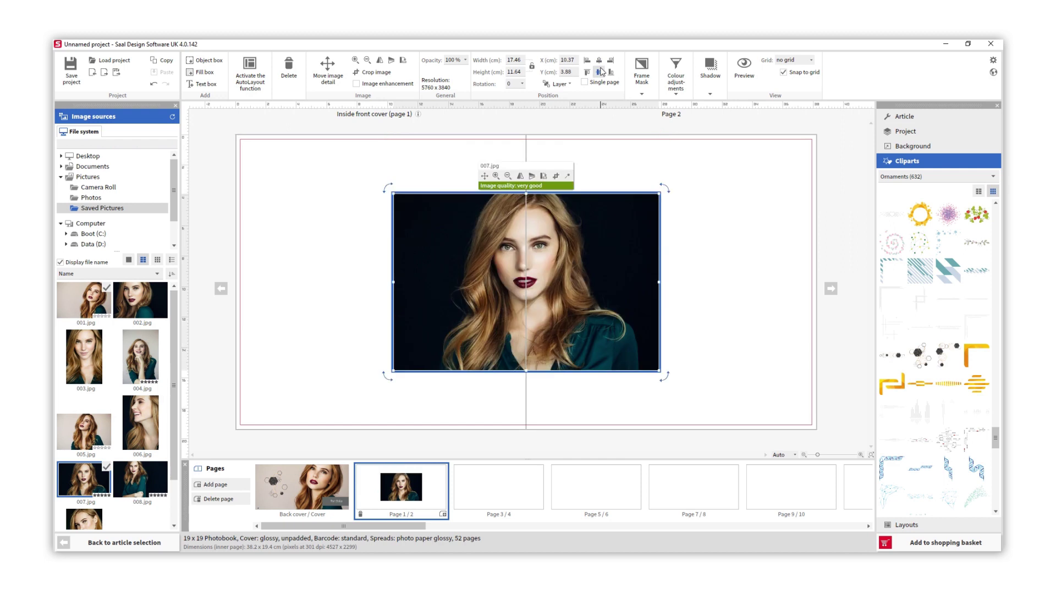
click(584, 82)
click(598, 60)
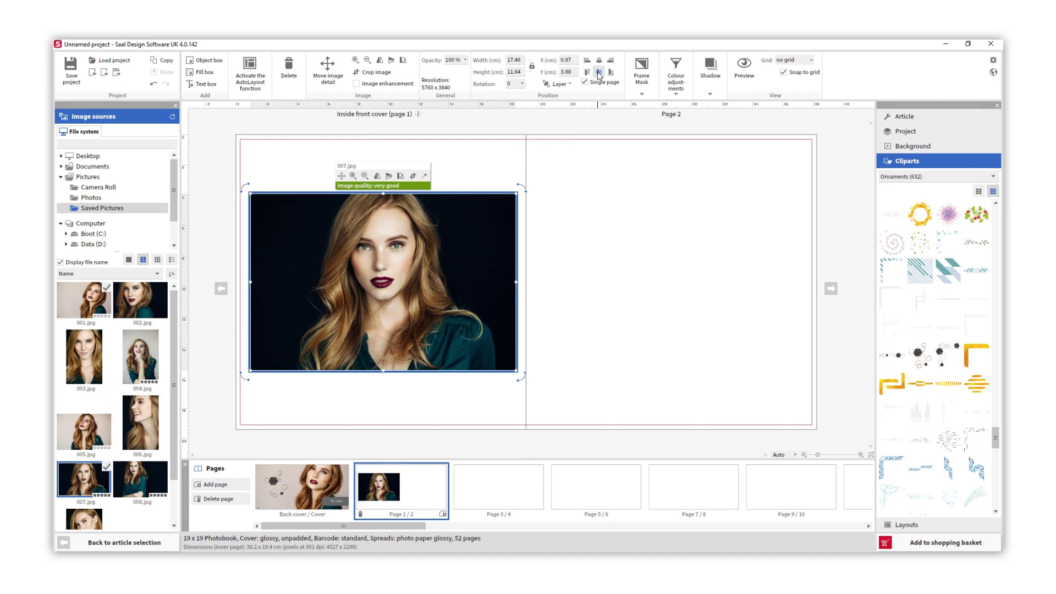
drag(140, 479, 667, 280)
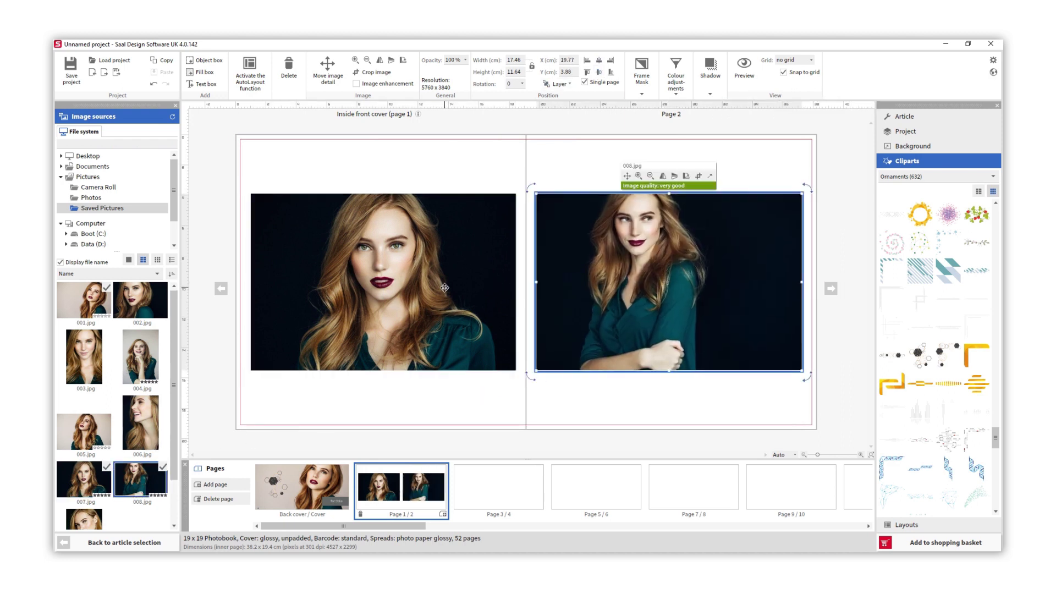
key(ctrl+a)
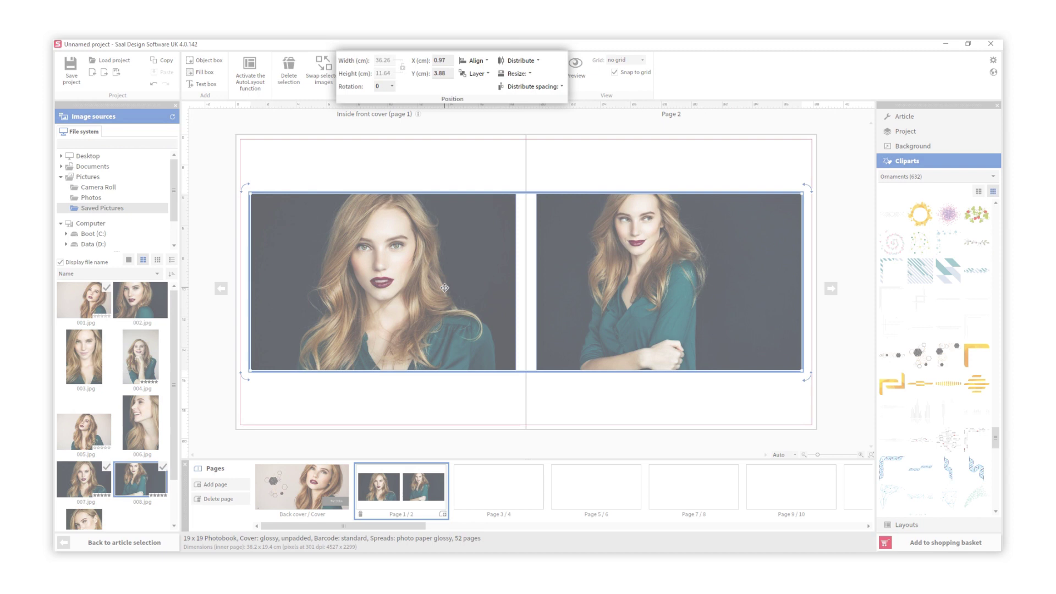
key(Delete)
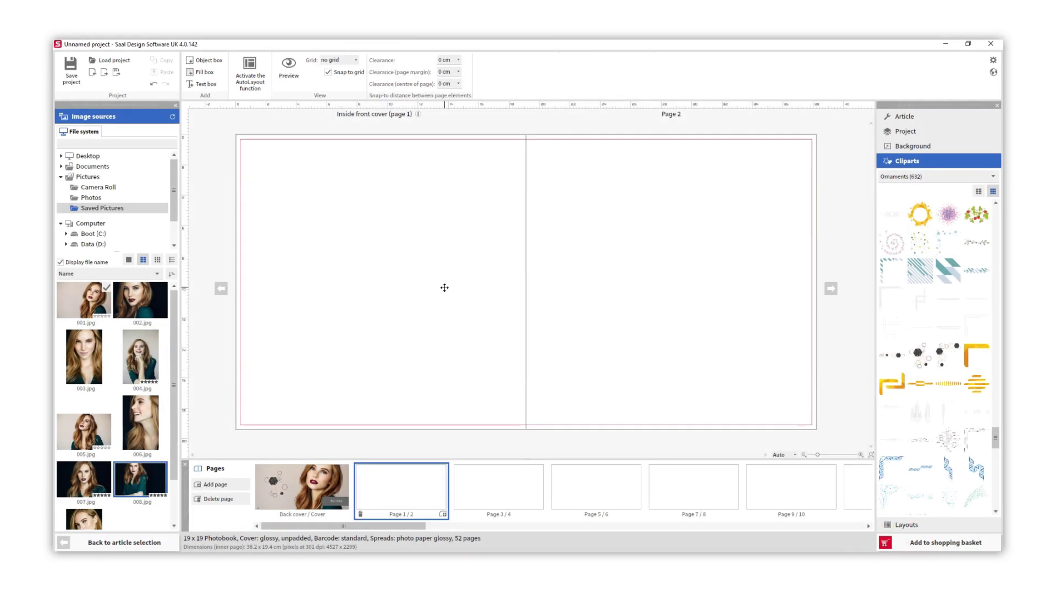
- Apply the Splinted Gold (The all-rounders) two-images-per-page hexagon layout to spread 1/2
click(916, 525)
click(899, 212)
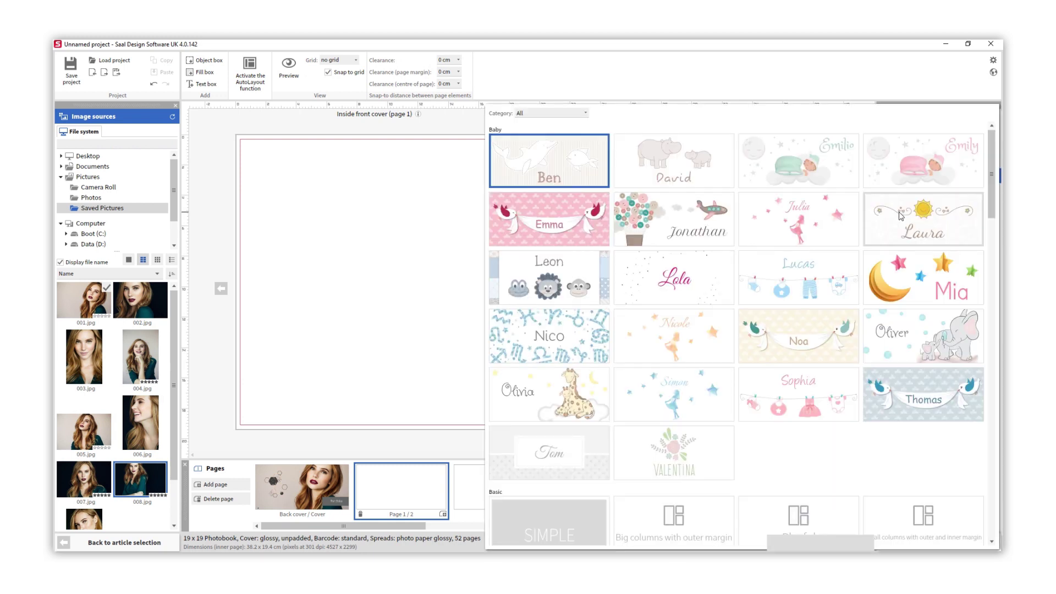
click(579, 113)
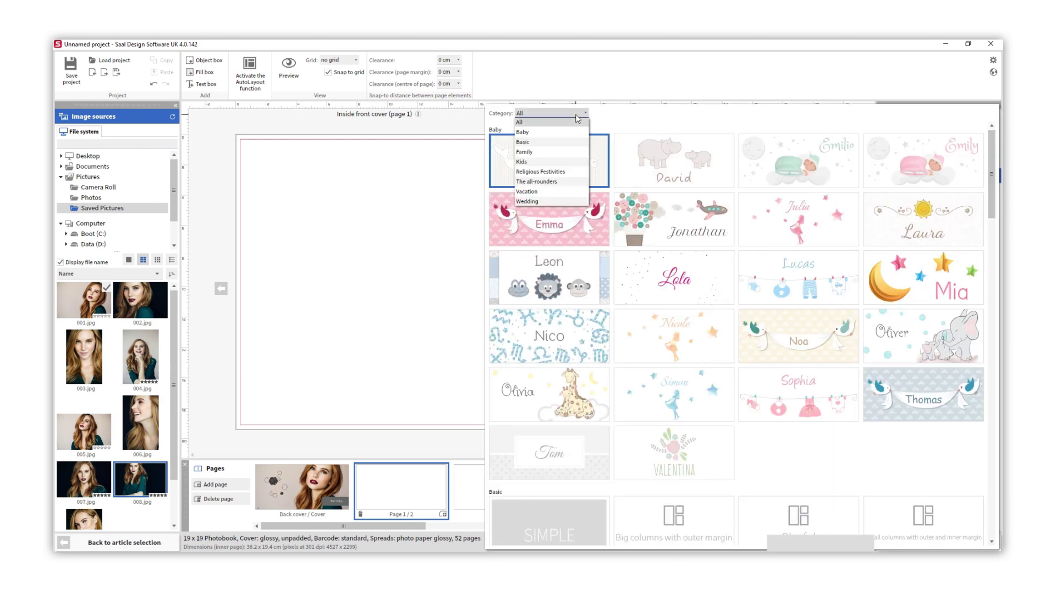
click(555, 181)
click(586, 483)
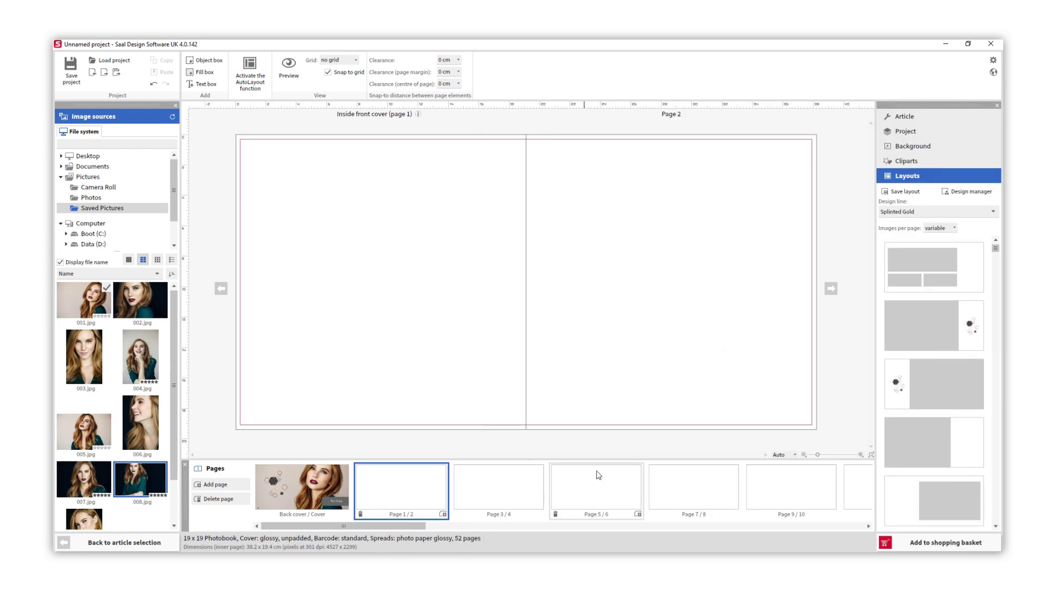
click(941, 228)
click(933, 259)
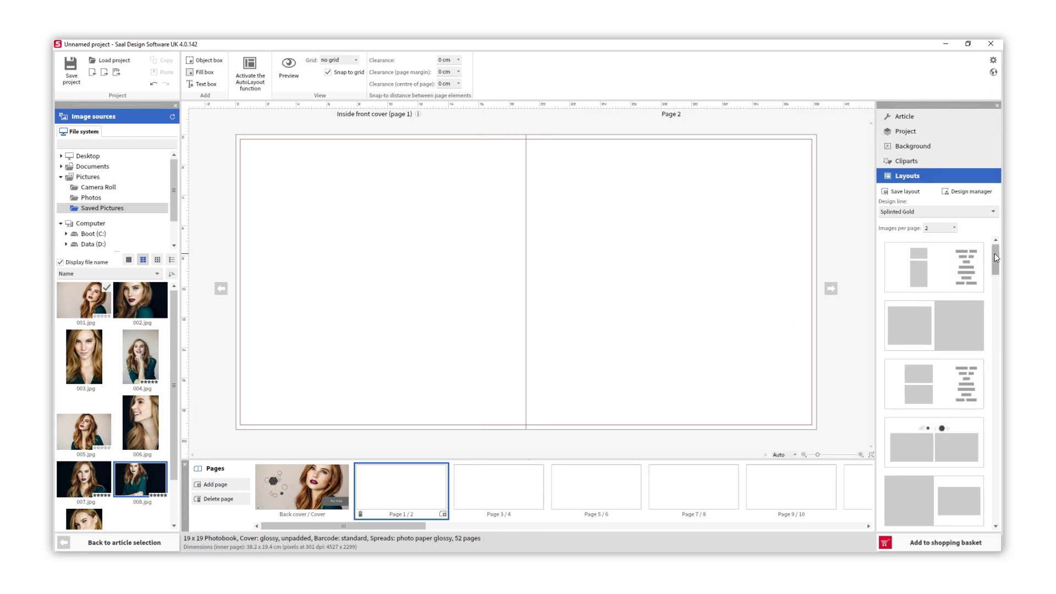
drag(994, 254, 988, 334)
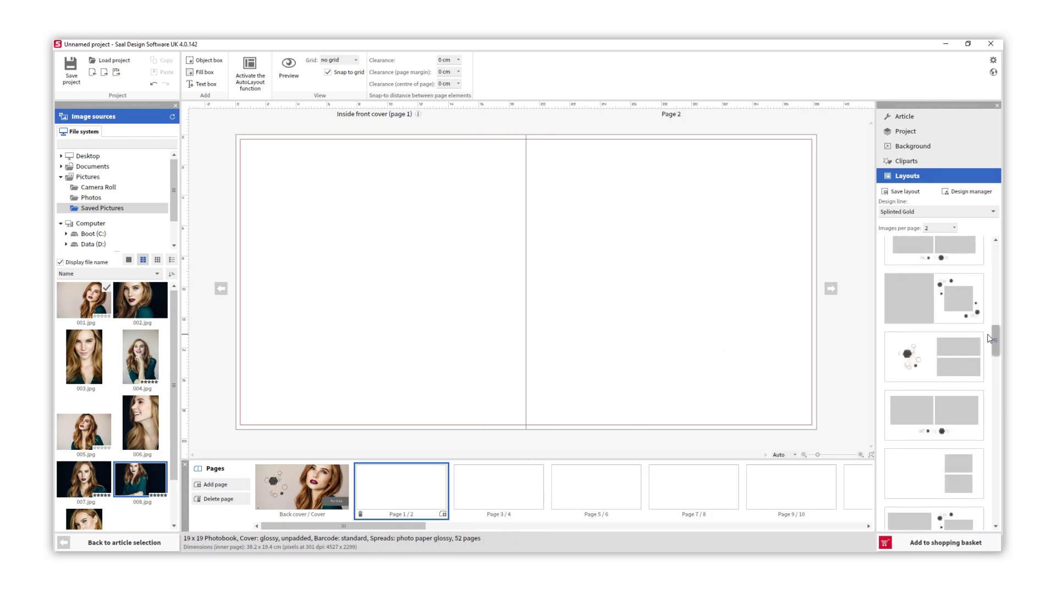
click(934, 298)
- Fill the left page with 007.jpg and the right-page hexagon frame with 008.jpg
click(101, 463)
drag(101, 463, 307, 363)
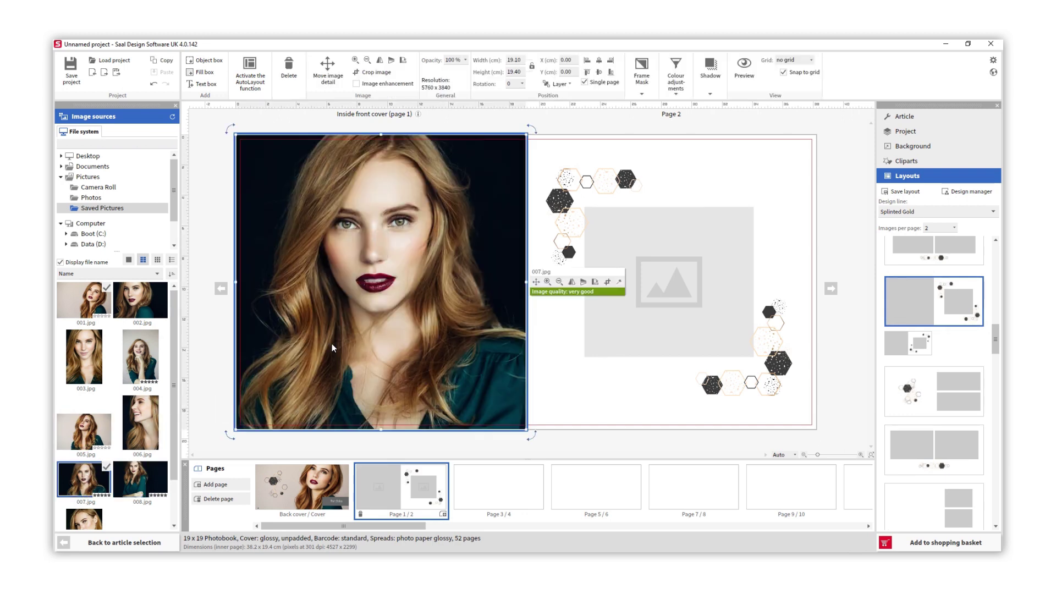
drag(140, 479, 590, 328)
- Replace the left-page photo with 005.jpg
click(577, 406)
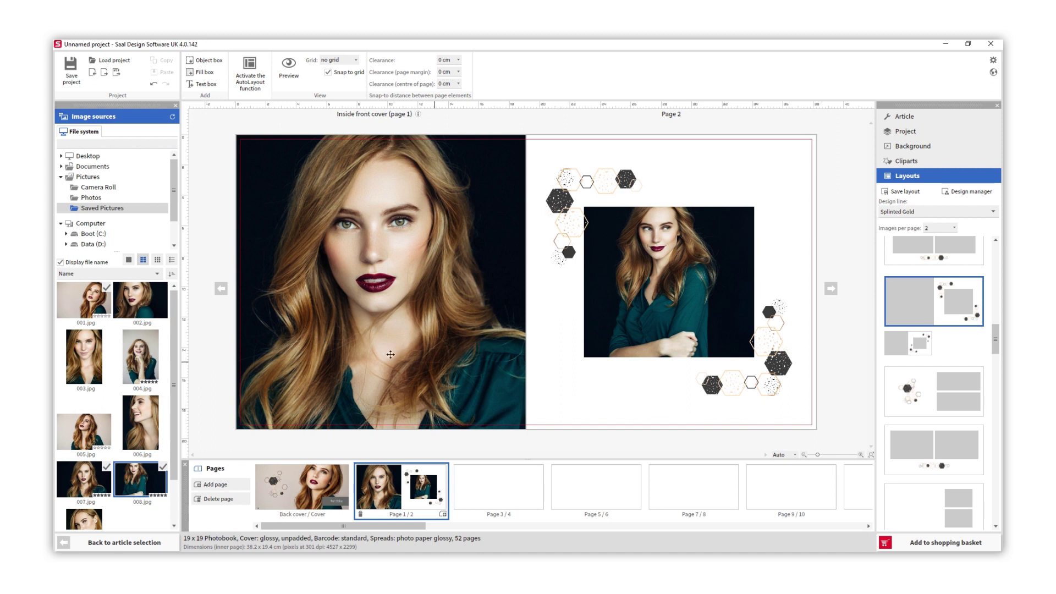
drag(83, 432, 384, 267)
click(567, 379)
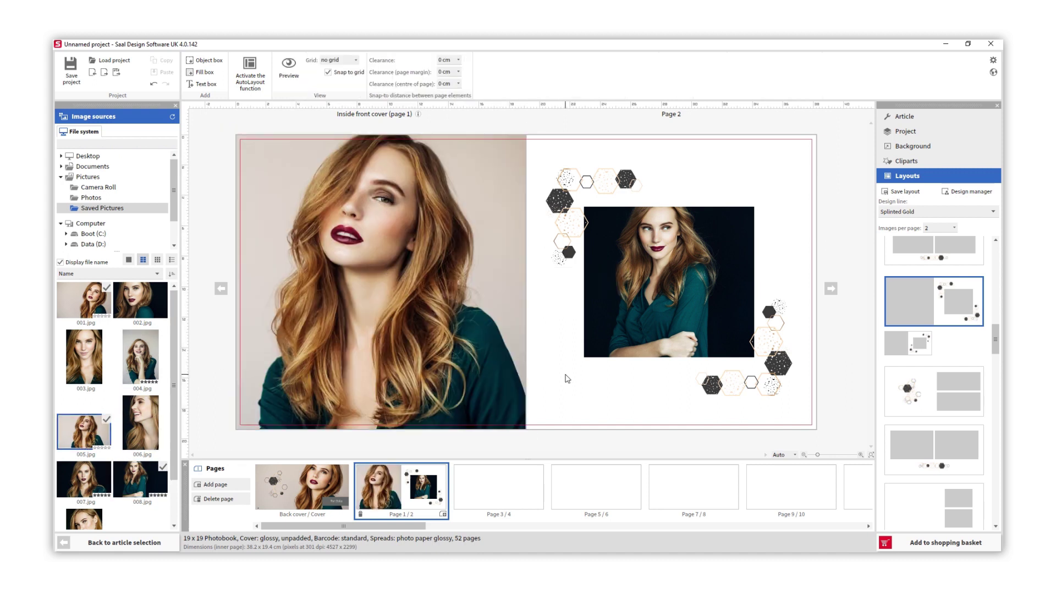
- Select both page 1/2 photos and swap them with Swap selected images
right_click(413, 255)
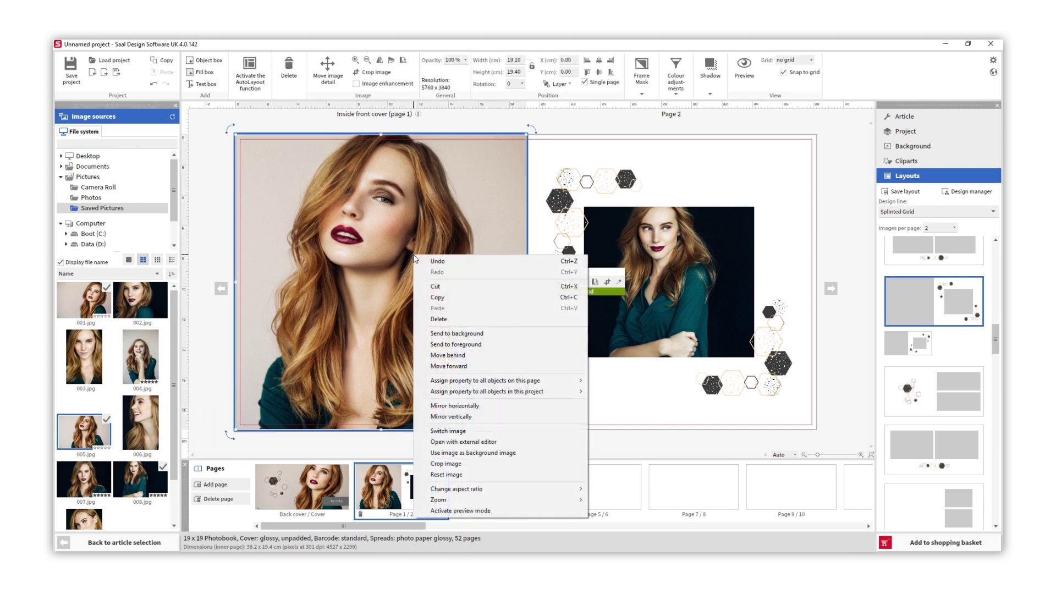
click(448, 431)
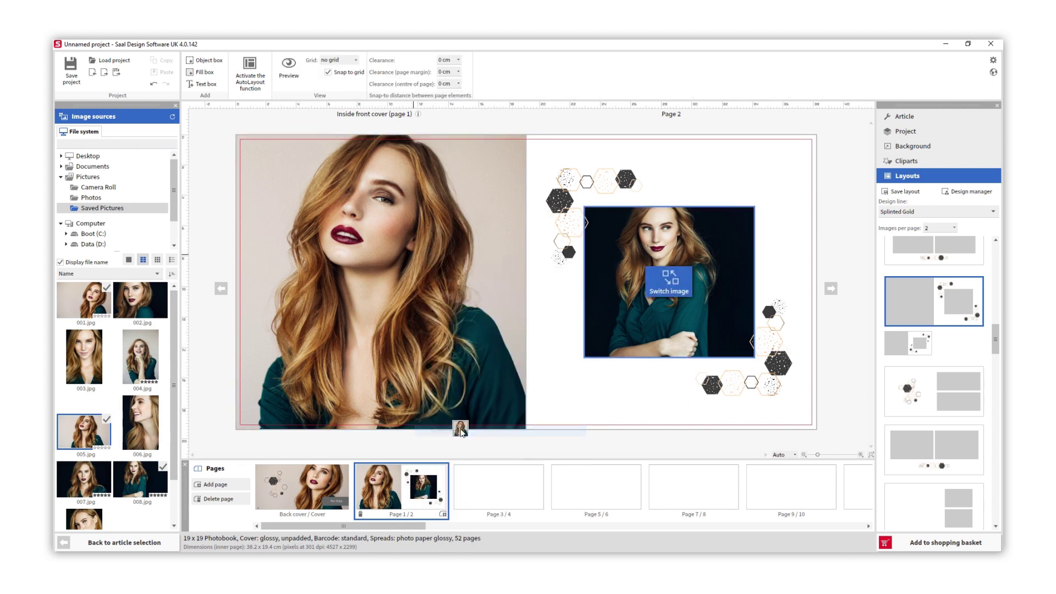
click(671, 282)
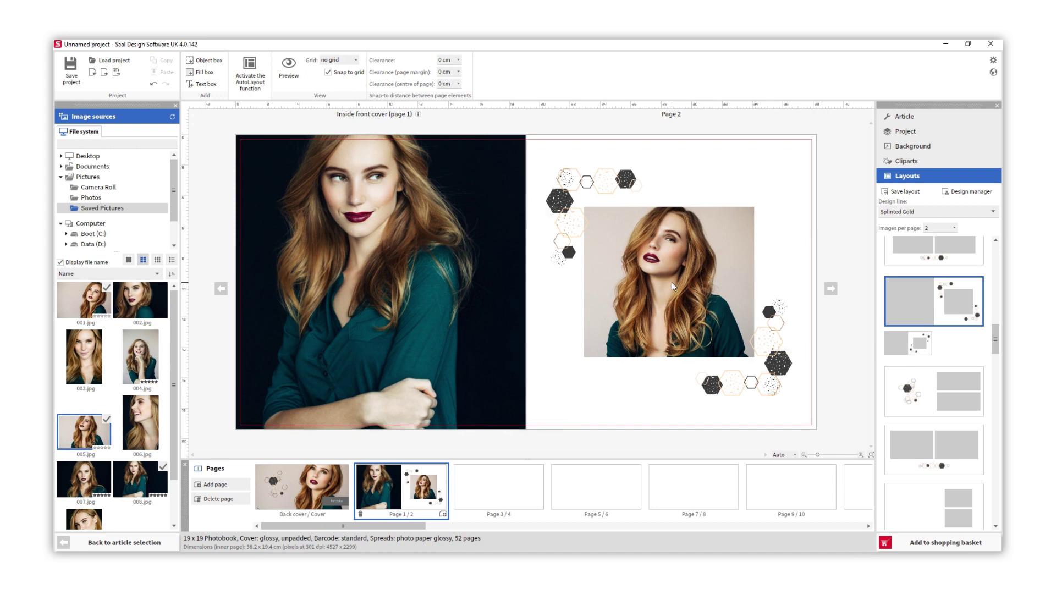
click(672, 282)
ctrl+click(388, 171)
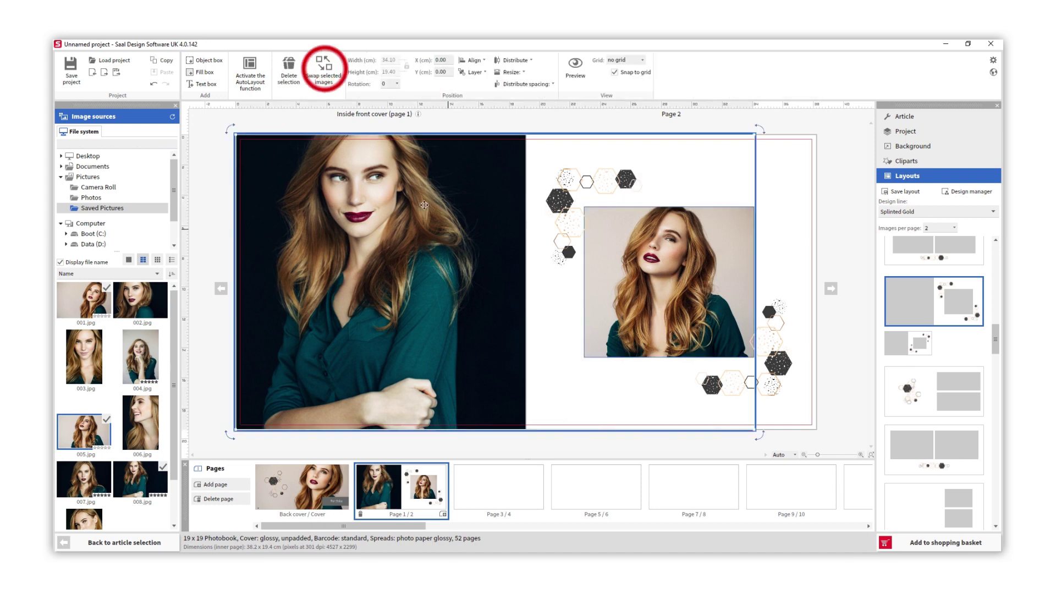
click(324, 70)
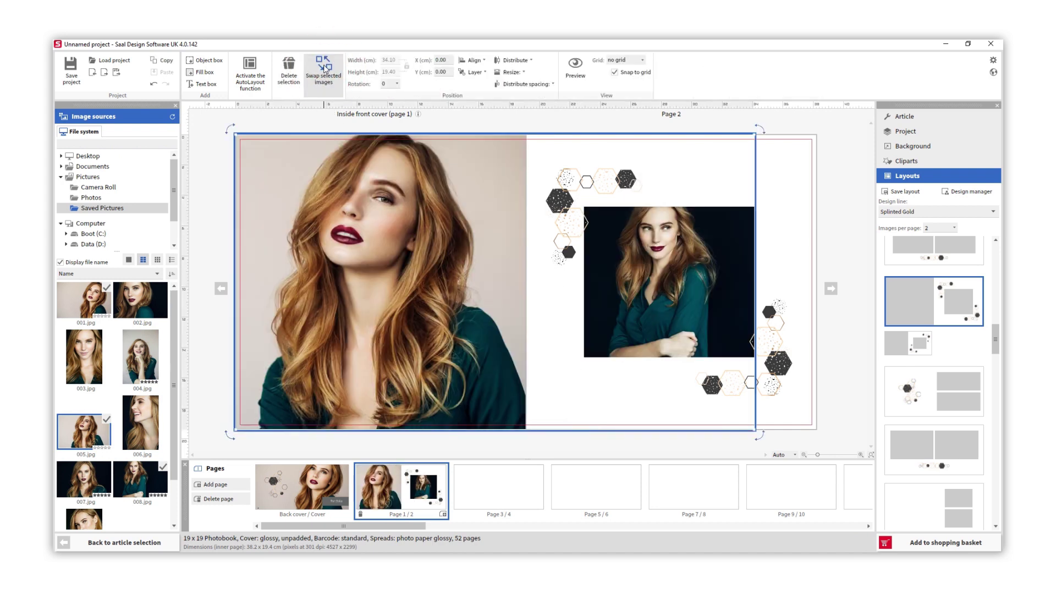
click(772, 179)
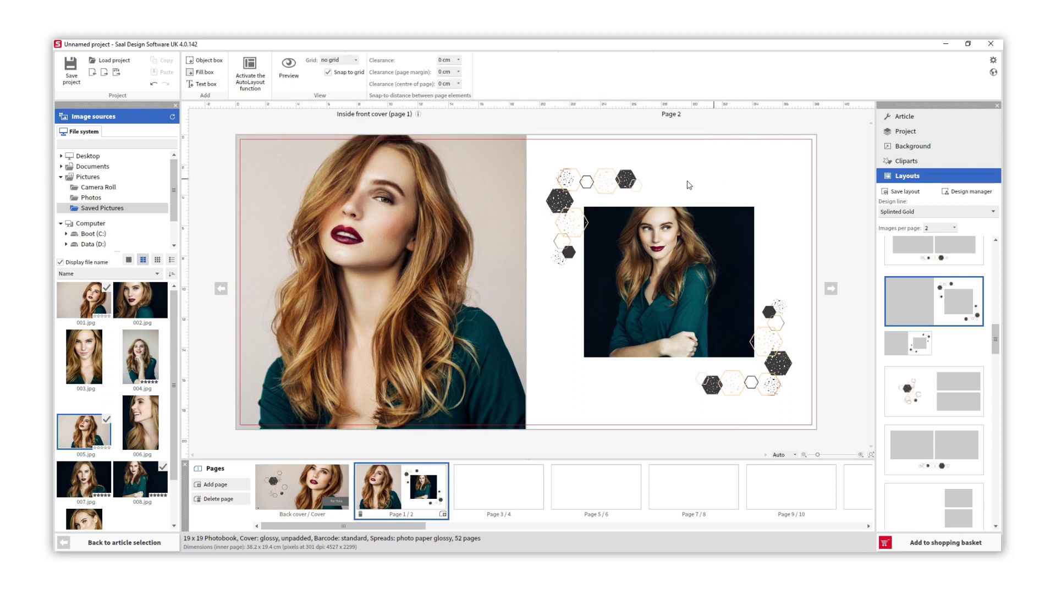
right_click(485, 185)
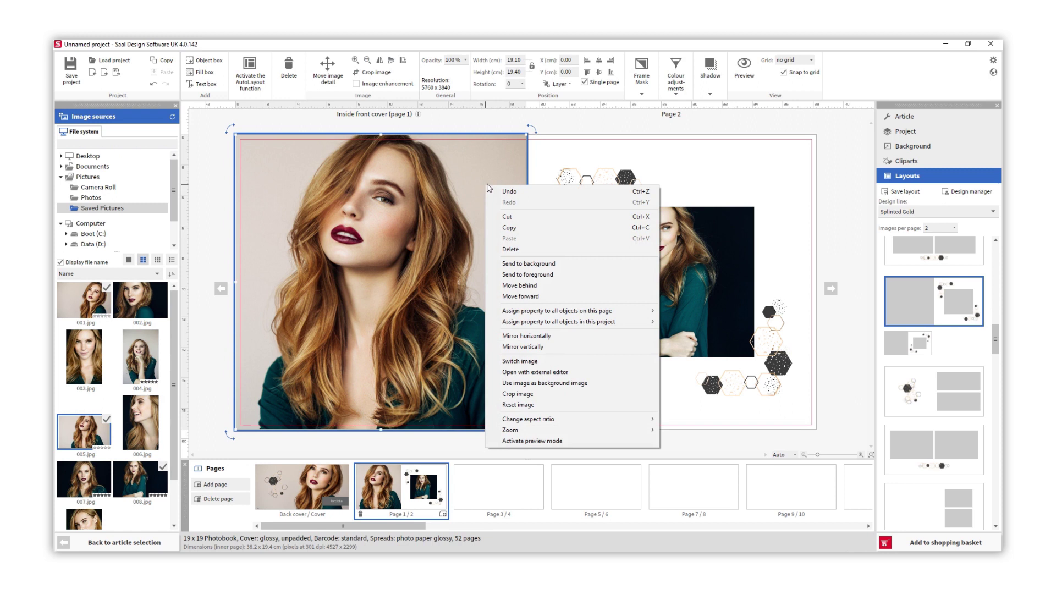
click(562, 153)
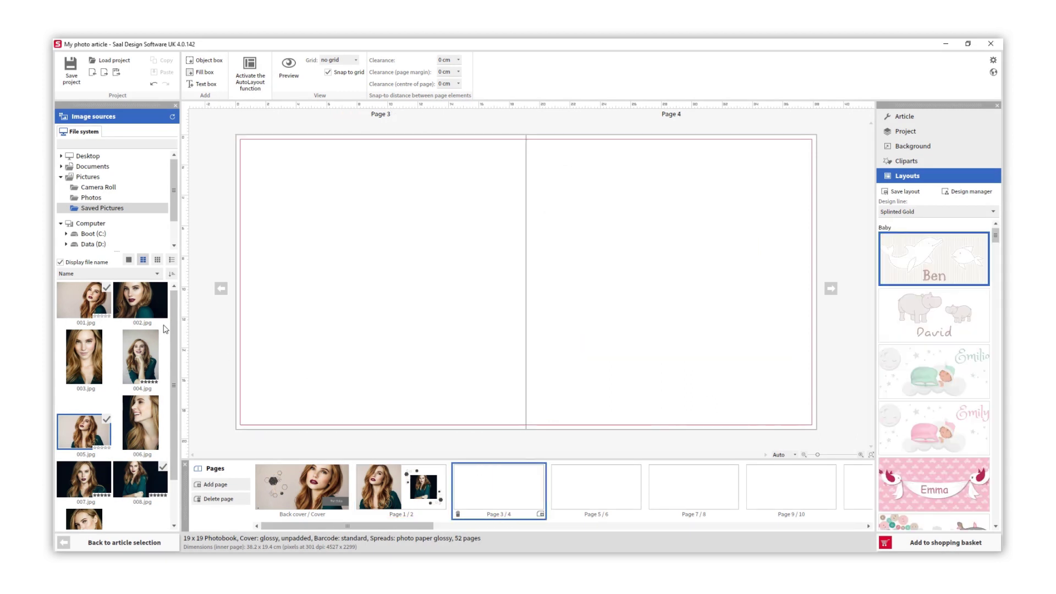
- Place 002.jpg on page 3, stretch it across the spread and trim its bottom edge
drag(140, 300, 351, 225)
drag(500, 312, 652, 441)
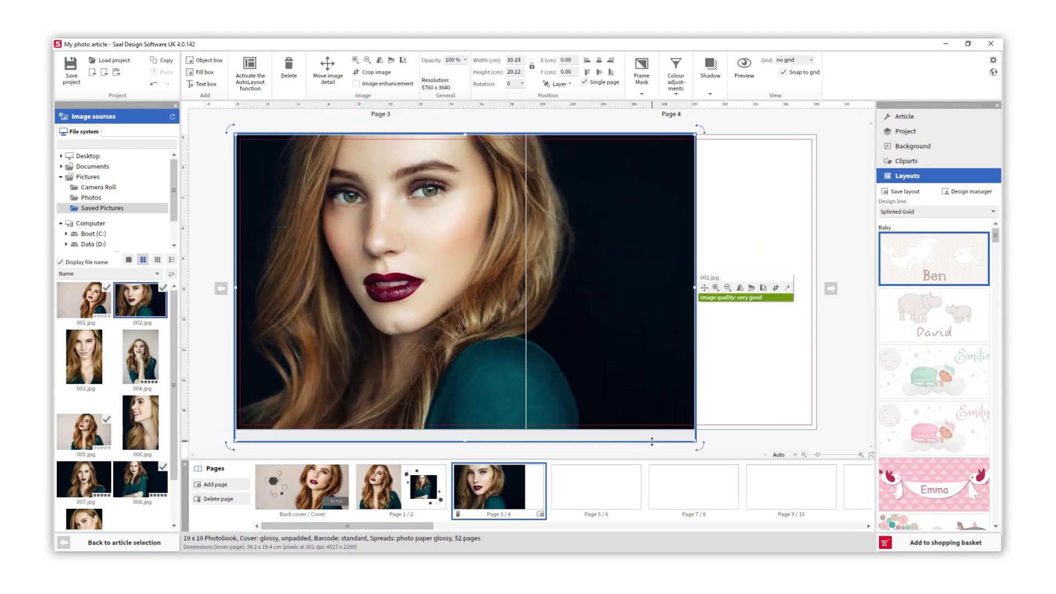
click(774, 288)
drag(465, 441, 465, 430)
- Test rotating and mirroring the photo, then adjust its zoom and shift its detail in the frame
drag(699, 439, 721, 433)
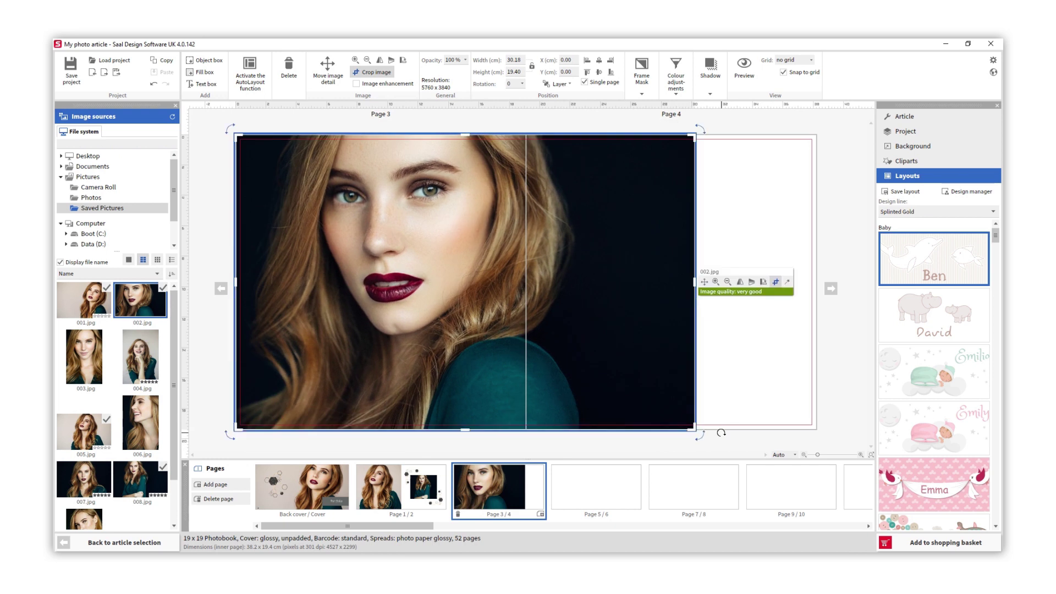
click(740, 281)
click(740, 282)
click(716, 282)
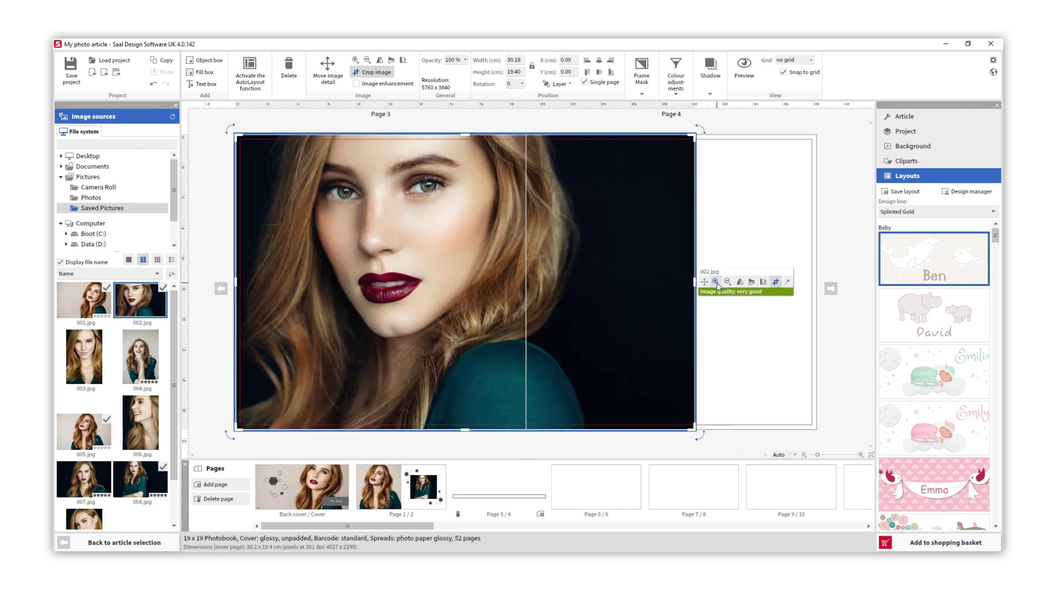
click(716, 282)
click(727, 282)
click(727, 282)
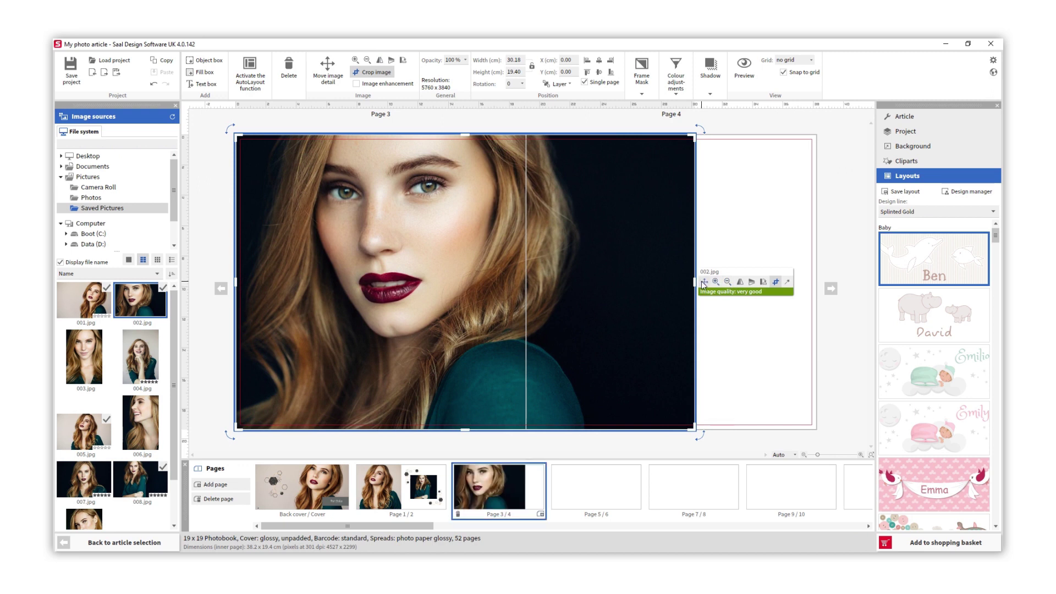
click(704, 282)
drag(588, 311, 581, 318)
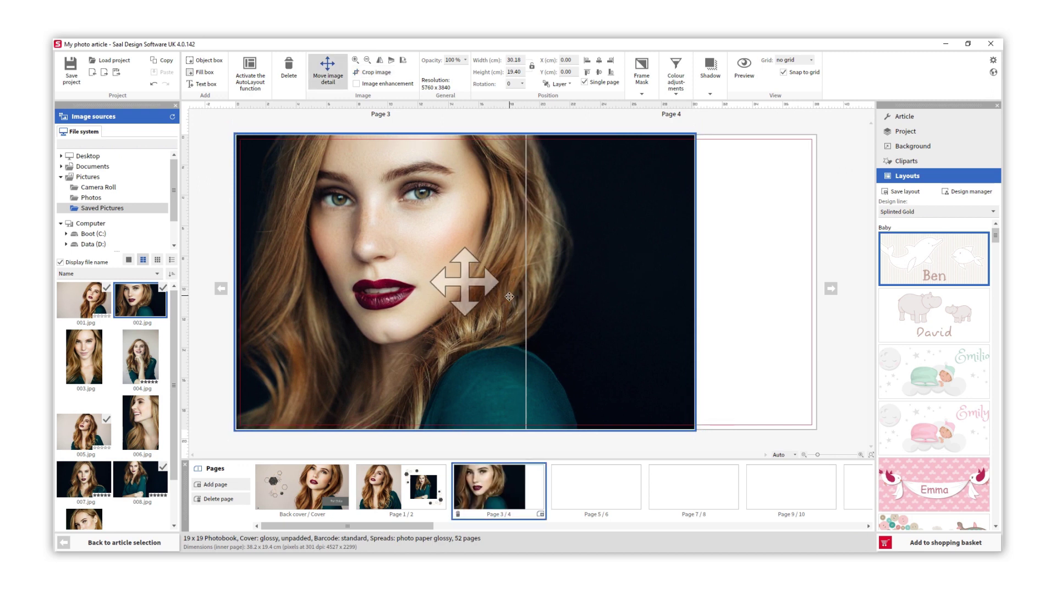
click(737, 346)
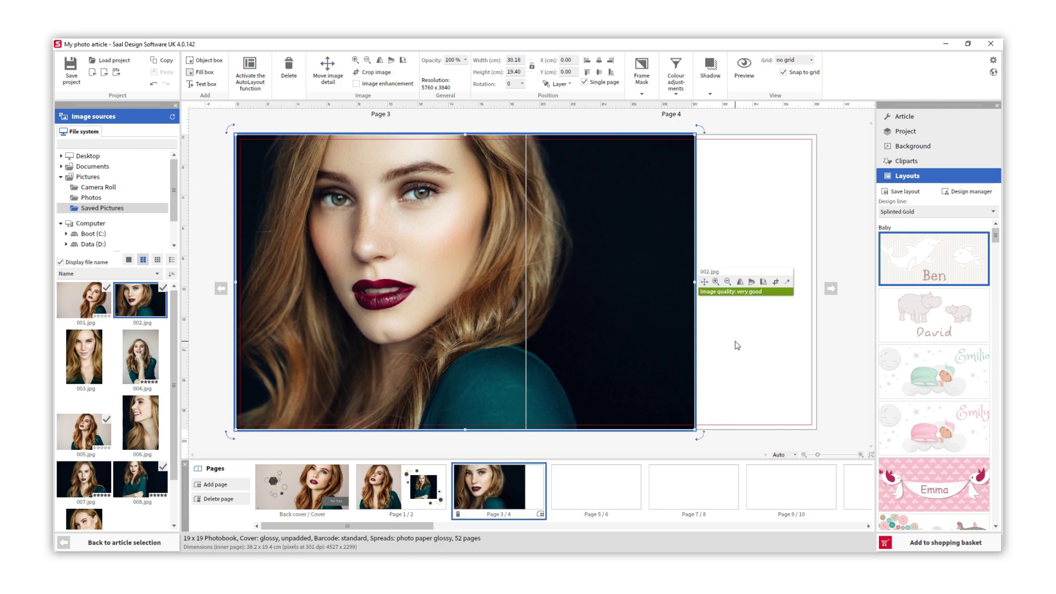
- Try automatic image enhancement on the photo, then turn it back off
click(786, 283)
click(356, 84)
click(357, 84)
click(778, 255)
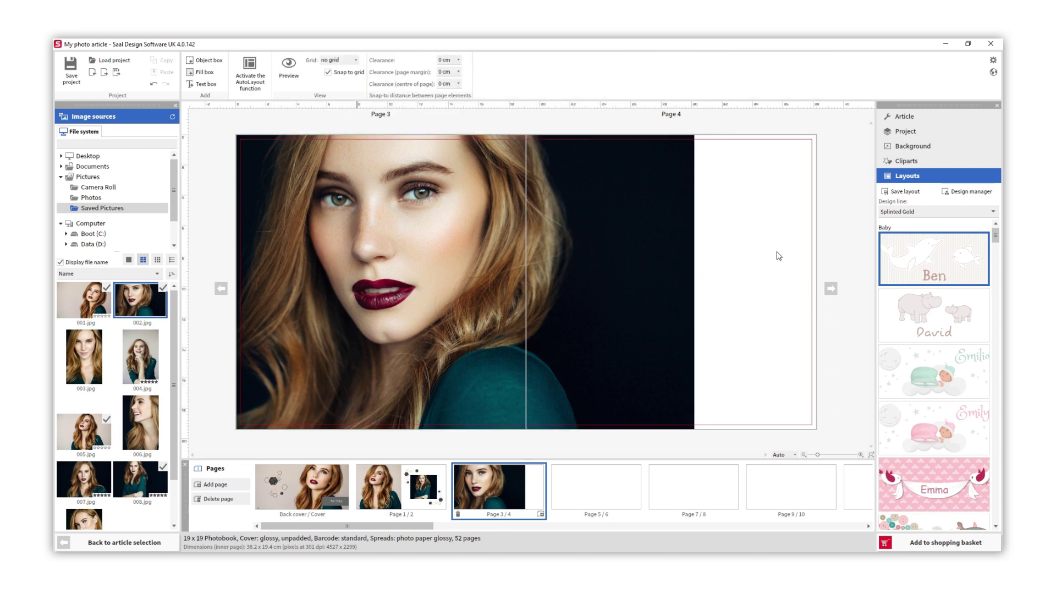
click(624, 260)
click(466, 60)
- Test 32 % opacity, restore full opacity, and apply the black-and-white colour filter
mouse_move(496, 70)
mouse_down()
mouse_move(466, 74)
mouse_move(502, 76)
mouse_up()
click(717, 86)
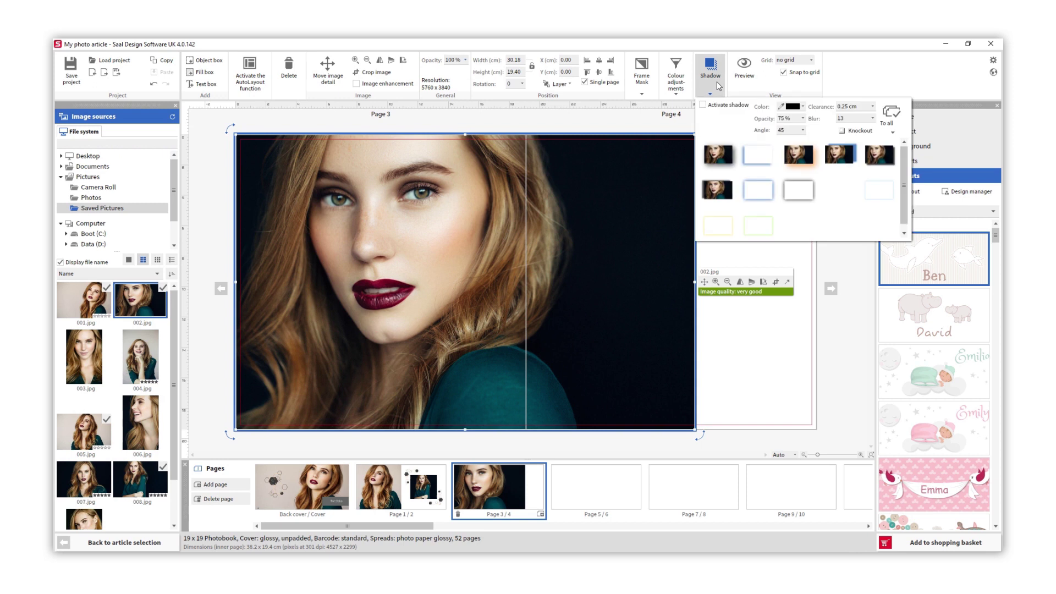
click(676, 83)
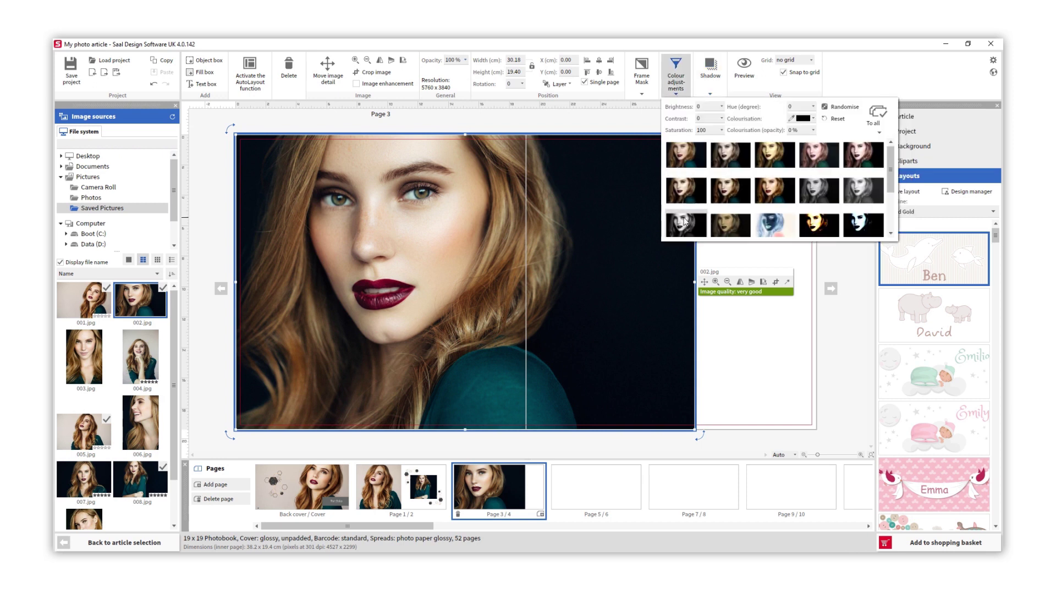
click(685, 222)
click(651, 79)
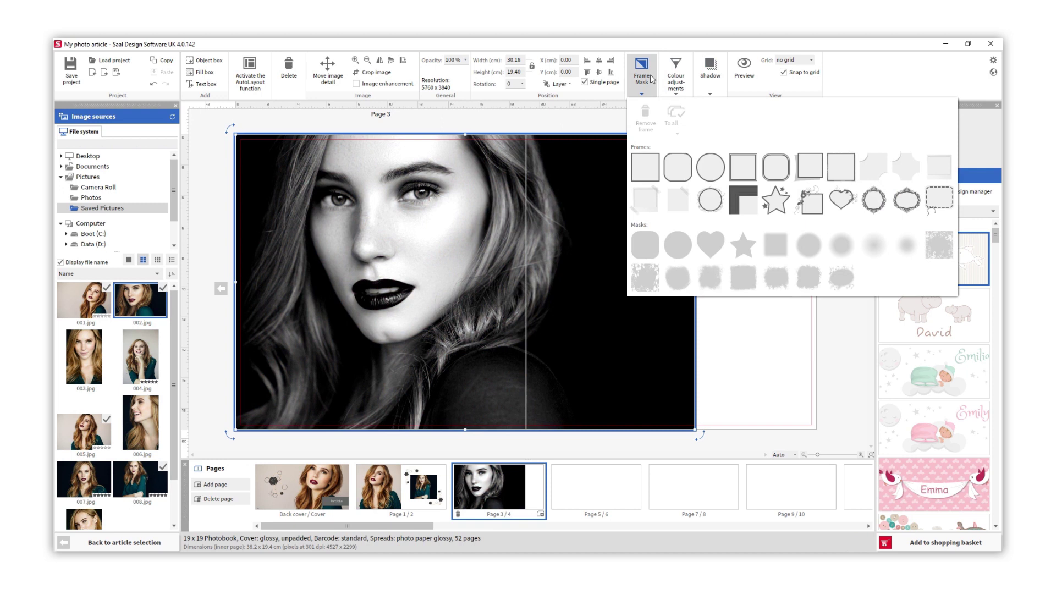
click(651, 78)
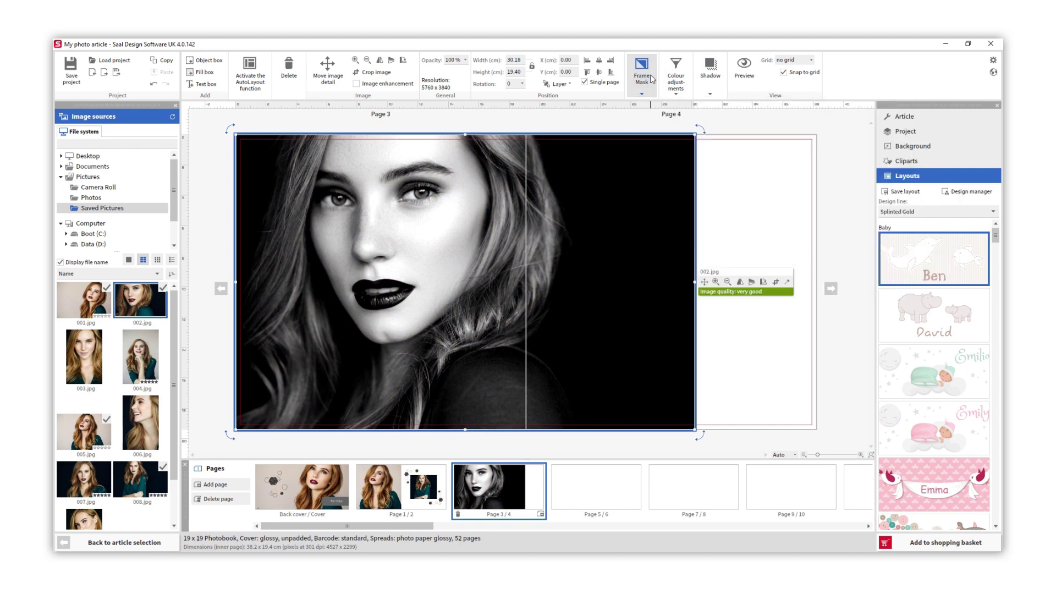
- Preview the photobook, paging back through spread 1/2 to the Portfolio cover
click(745, 75)
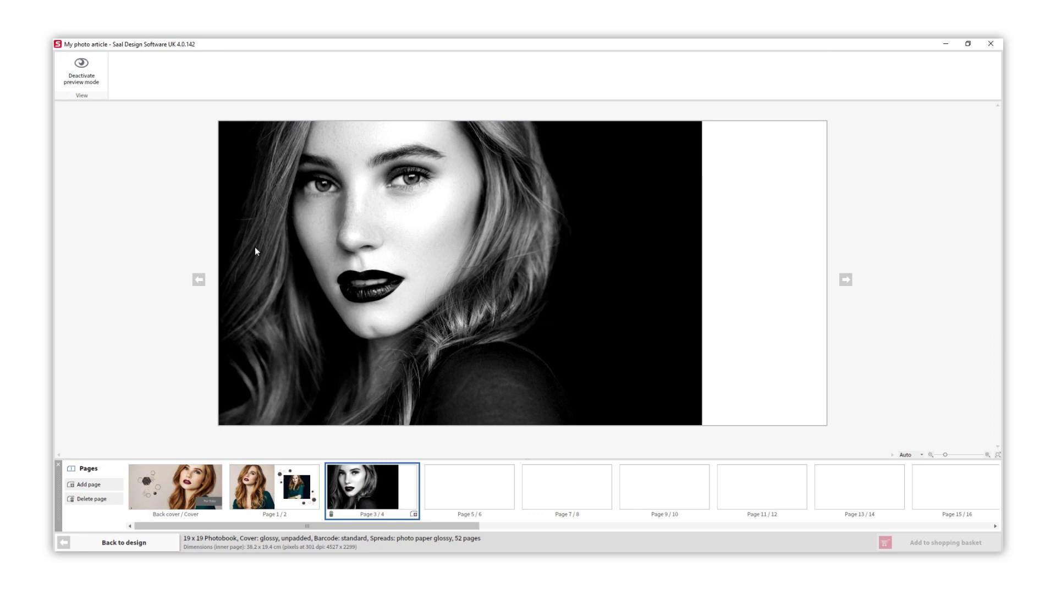
click(199, 280)
click(214, 287)
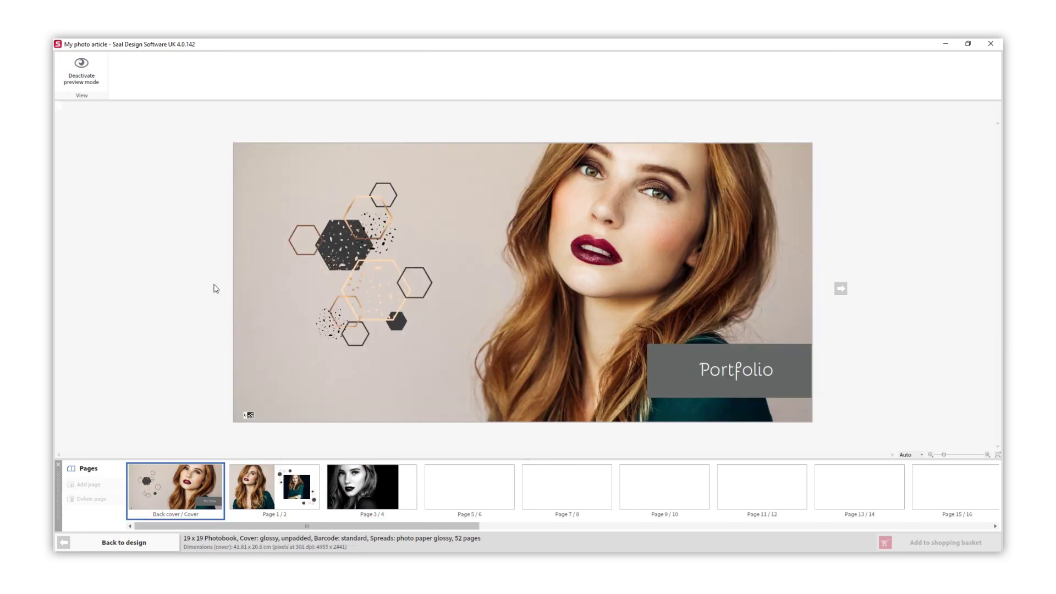
- Leave the preview, save the photobook as 'My photo article', and add it to the shopping basket
click(80, 70)
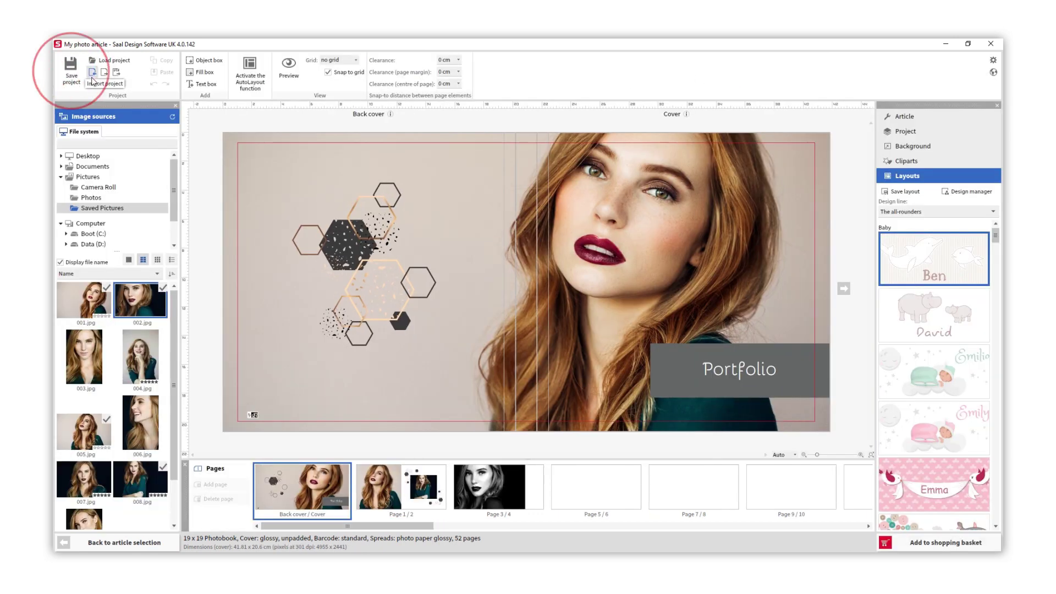
click(70, 75)
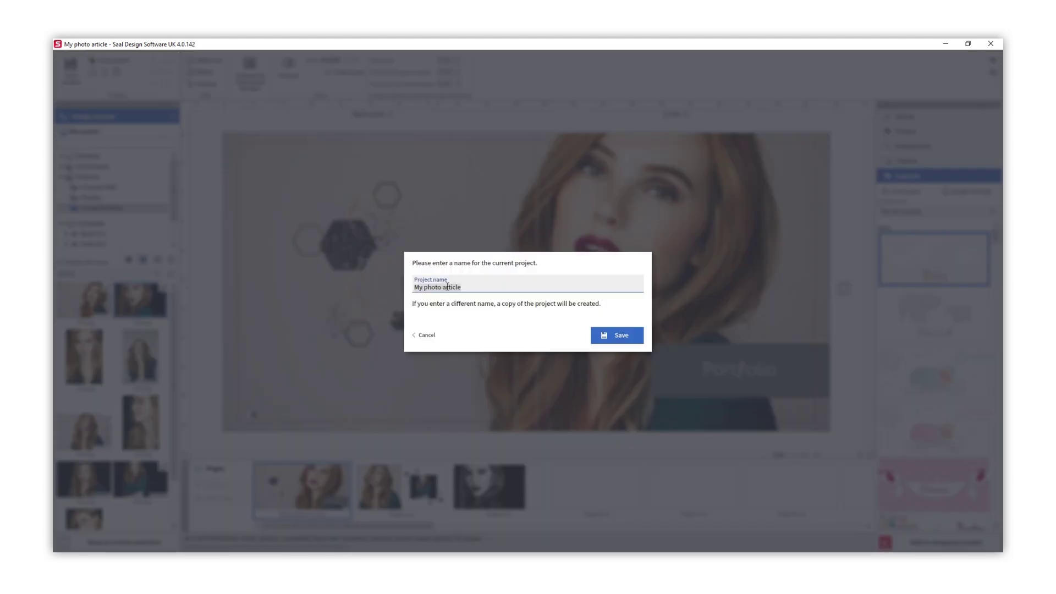
click(612, 332)
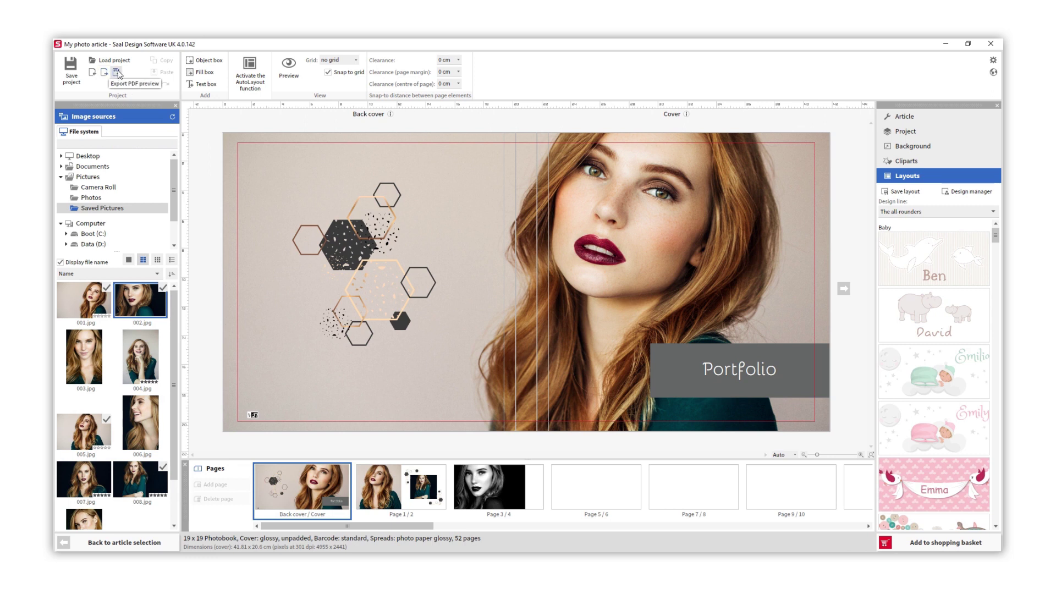
click(885, 541)
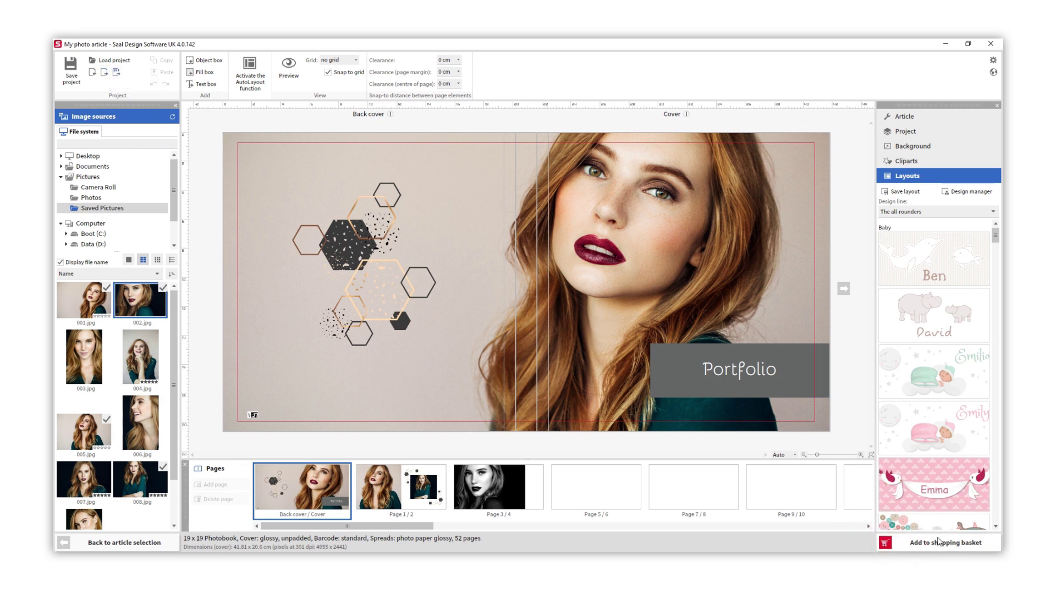